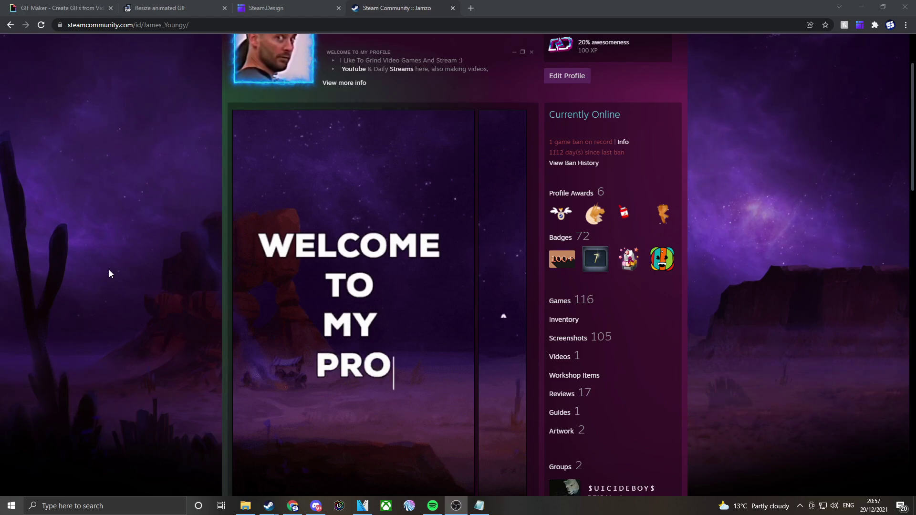
Compare the purple desert background layout in Steam.Design with the animated artwork showcase on the Steam profile.
{"action": "left_click", "coordinate": [297, 5]}
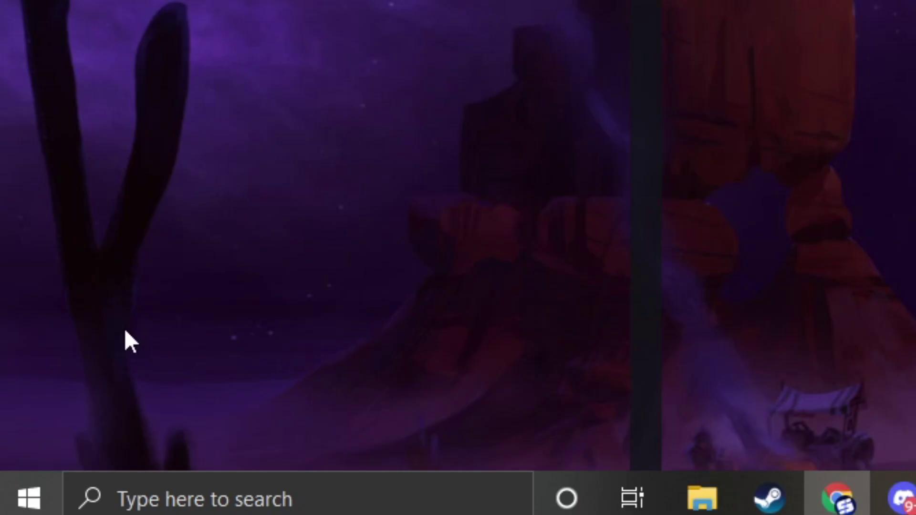
{"action": "scroll", "coordinate": [263, 210], "scroll_direction": "down", "scroll_amount": 2}
{"action": "scroll", "coordinate": [239, 229], "scroll_direction": "up", "scroll_amount": 2}
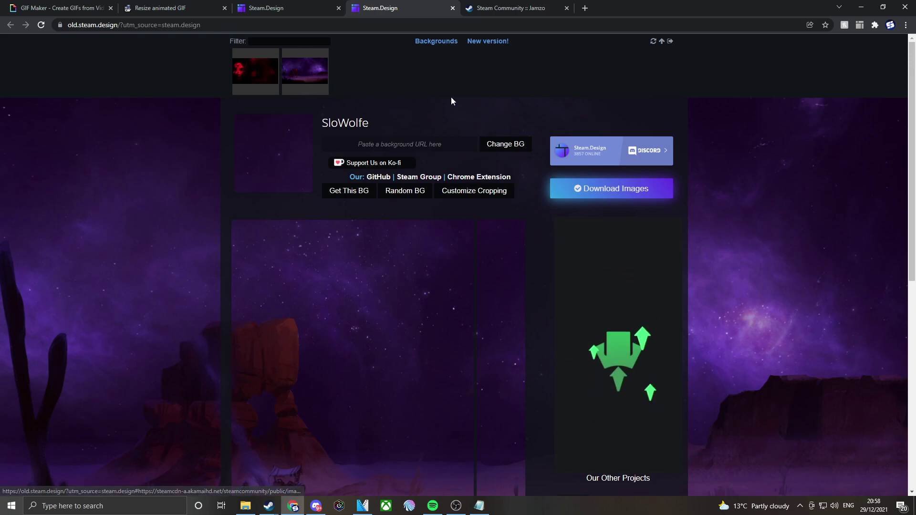
{"action": "scroll", "coordinate": [239, 308], "scroll_direction": "down", "scroll_amount": 2}
{"action": "key", "text": "ctrl+Tab"}
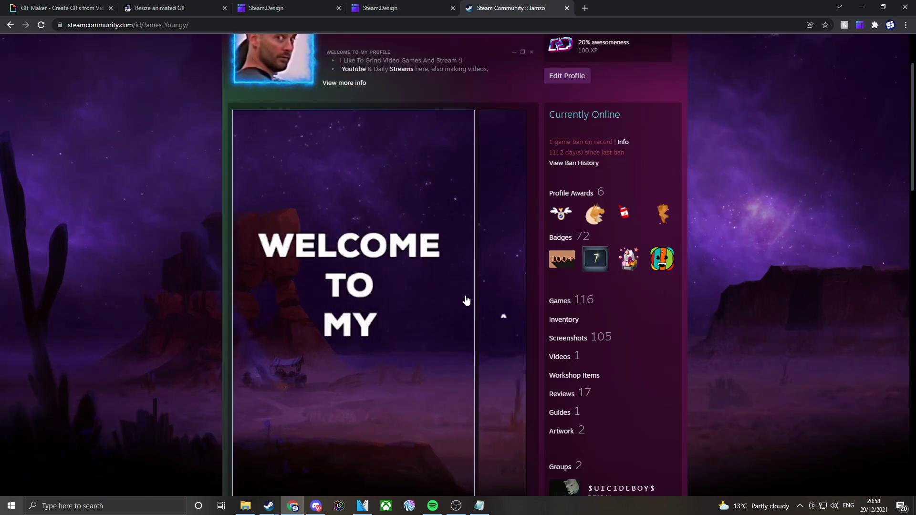
{"action": "key", "text": "ctrl+shift+Tab"}
{"action": "scroll", "coordinate": [274, 279], "scroll_direction": "up", "scroll_amount": 3}
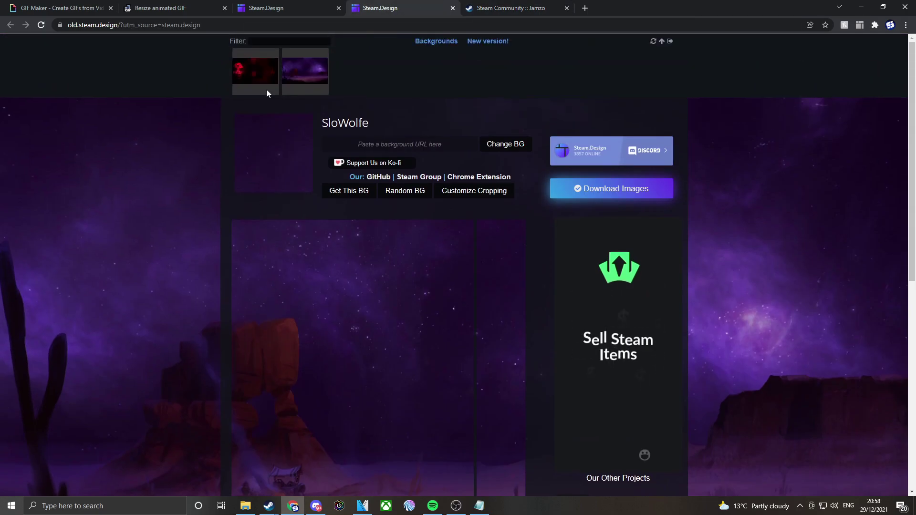
Load the red glitch skull background into the Steam.Design profile preview and check how the artwork panels are cropped.
{"action": "left_click", "coordinate": [266, 89]}
{"action": "scroll", "coordinate": [148, 233], "scroll_direction": "down", "scroll_amount": 3}
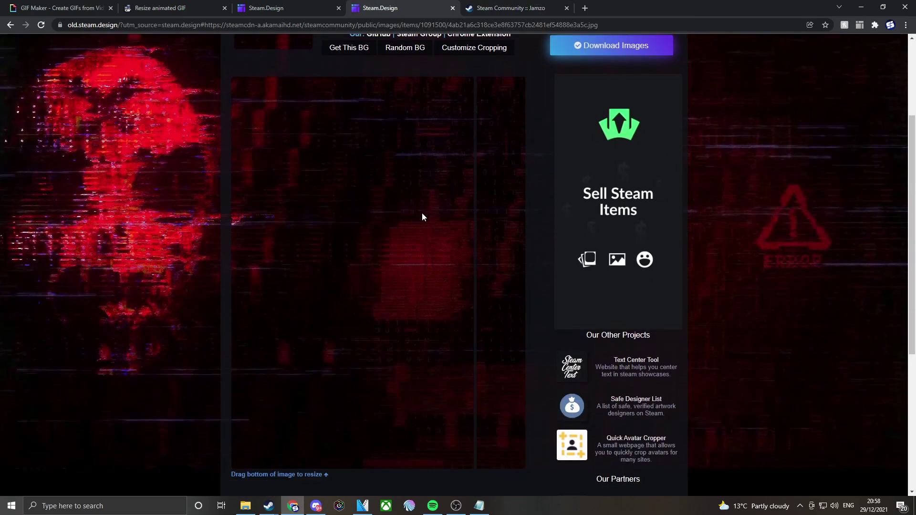
{"action": "scroll", "coordinate": [128, 211], "scroll_direction": "up", "scroll_amount": 1}
{"action": "scroll", "coordinate": [124, 215], "scroll_direction": "up", "scroll_amount": 1}
{"action": "scroll", "coordinate": [125, 215], "scroll_direction": "down", "scroll_amount": 1}
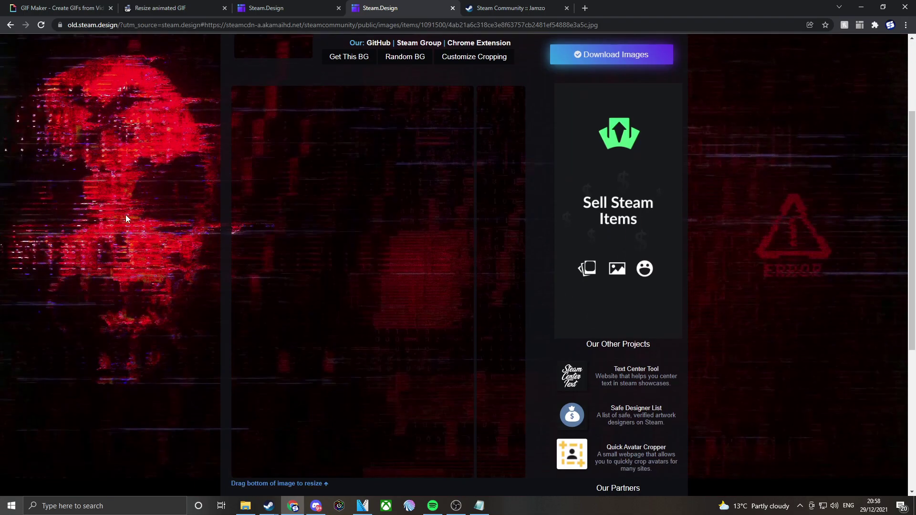
Download the cropped background images as a zip and show the archive in its download location.
{"action": "scroll", "coordinate": [190, 220], "scroll_direction": "up", "scroll_amount": 3}
{"action": "left_click", "coordinate": [595, 195]}
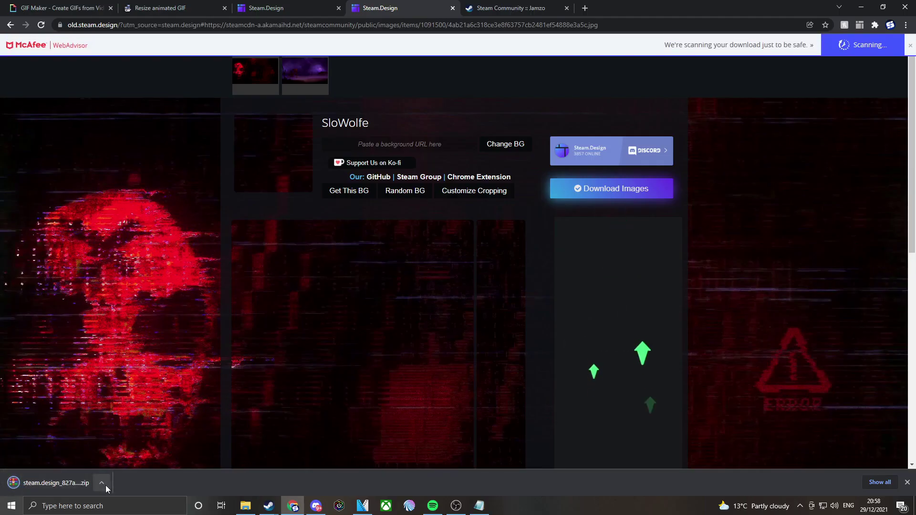
{"action": "left_click", "coordinate": [105, 486]}
{"action": "left_click", "coordinate": [157, 446]}
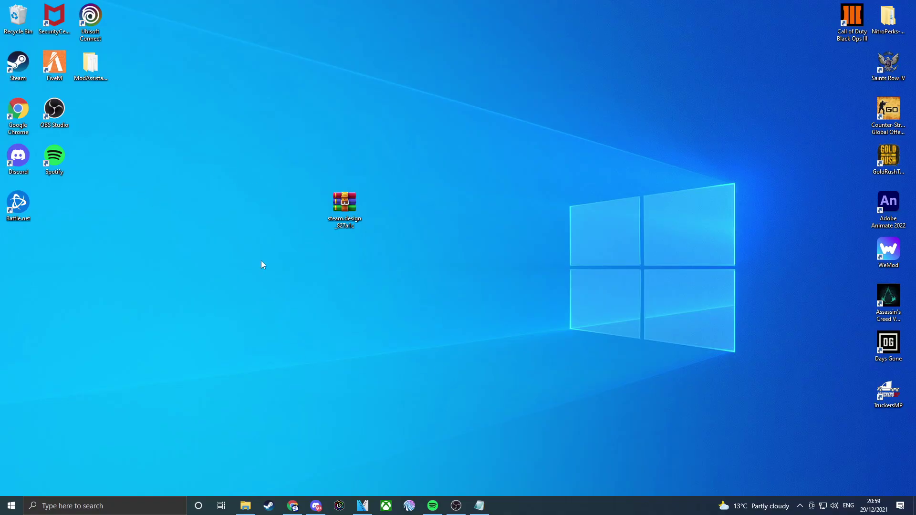
Extract the steam.design_827a1c archive on the desktop into its own folder.
{"action": "left_click_drag", "start_coordinate": [274, 146], "coordinate": [451, 302]}
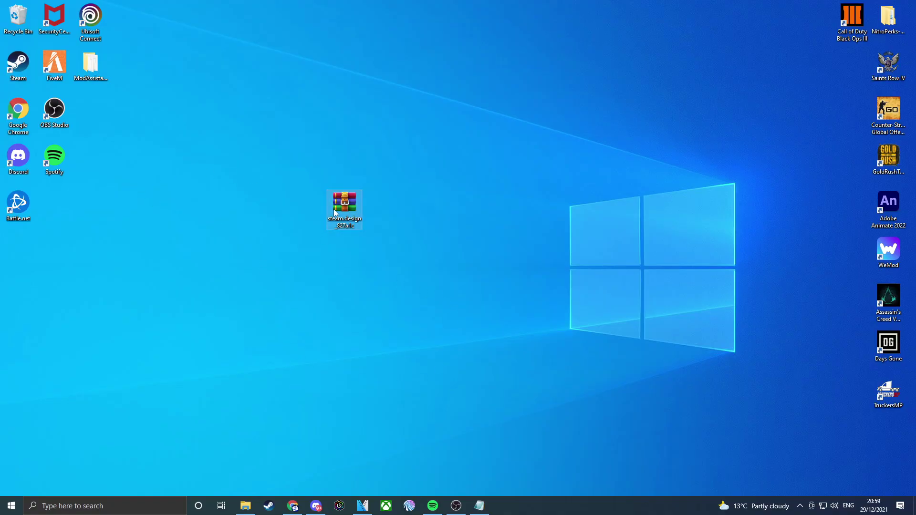
{"action": "right_click", "coordinate": [335, 213]}
{"action": "left_click", "coordinate": [357, 270]}
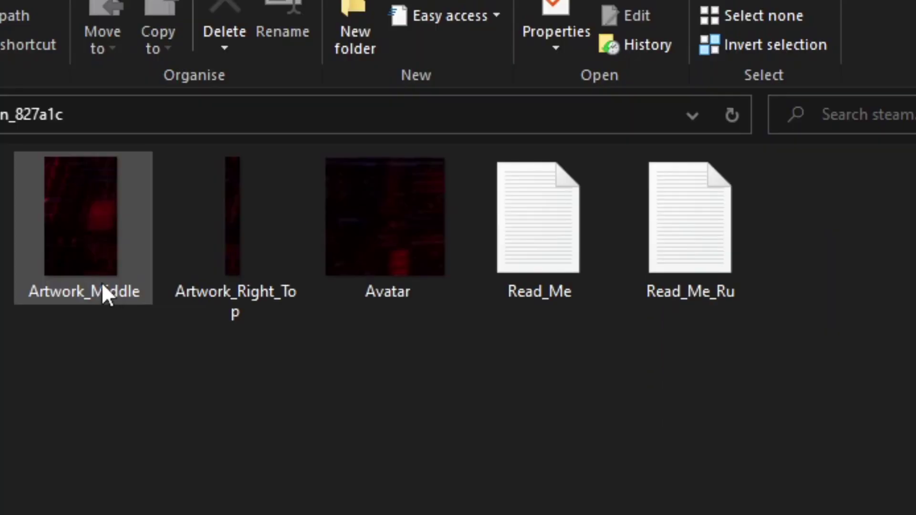
Delete the Avatar, Read_Me and Read_Me_Ru files from the extracted folder, keeping only Artwork_Middle and Artwork_Right_Top.
{"action": "key", "text": "Right"}
{"action": "key", "text": "Right"}
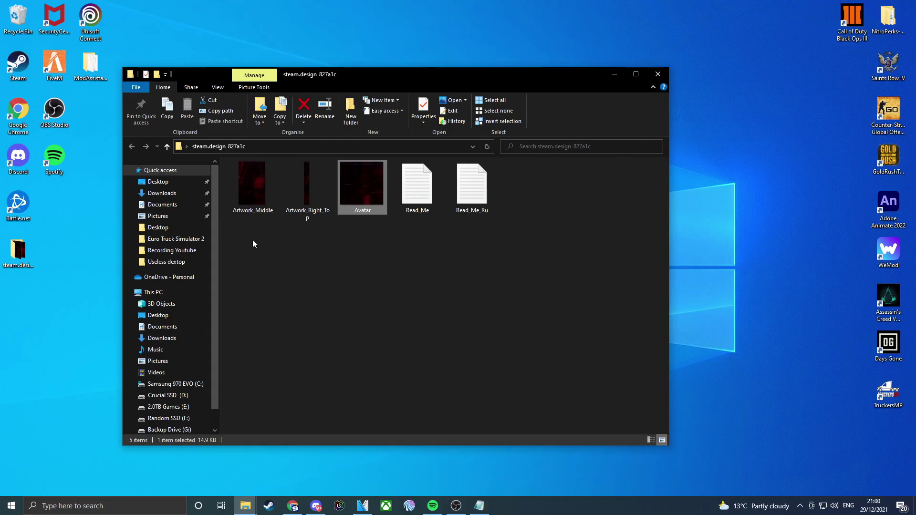
{"action": "left_click", "coordinate": [248, 208]}
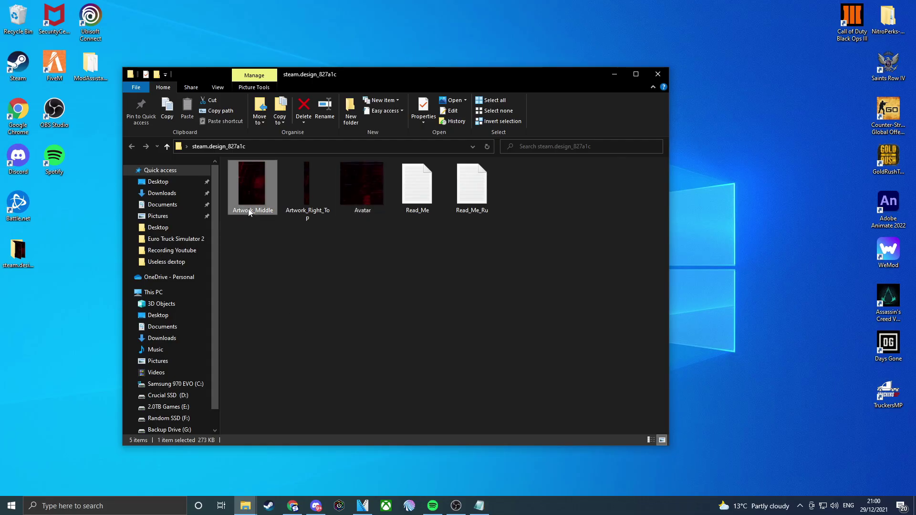
{"action": "left_click", "coordinate": [295, 207]}
{"action": "left_click_drag", "start_coordinate": [392, 262], "coordinate": [505, 248]}
{"action": "left_click", "coordinate": [377, 189]}
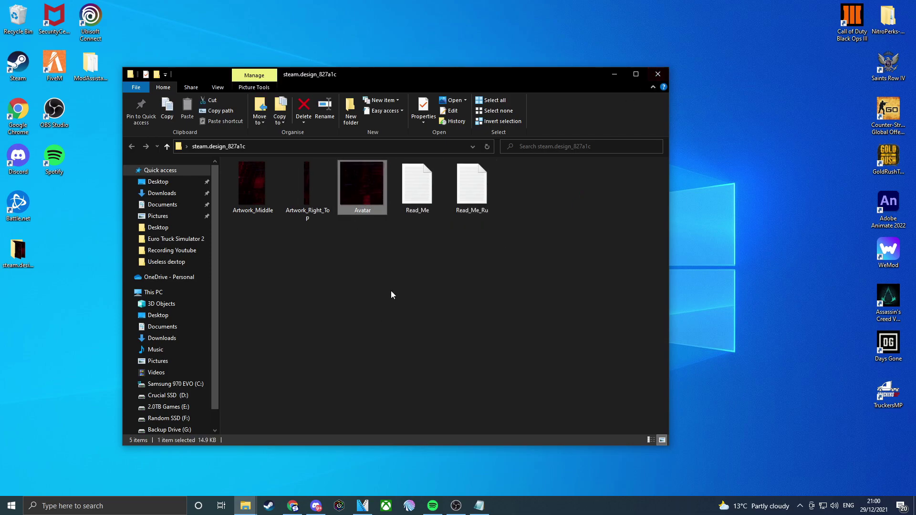
{"action": "left_click_drag", "start_coordinate": [391, 294], "coordinate": [490, 179]}
{"action": "key", "text": "Delete"}
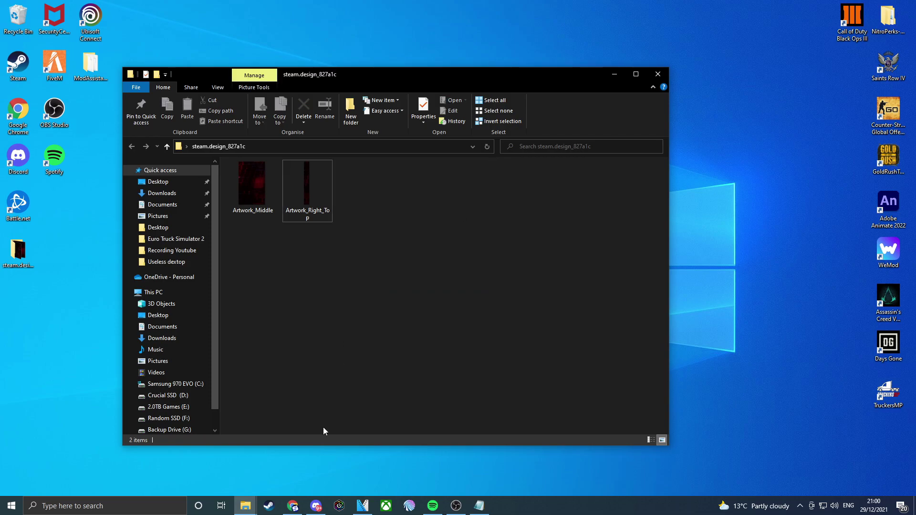
Switch to Chrome and bring up the GIPHY Create page.
{"action": "left_click", "coordinate": [292, 505]}
{"action": "scroll", "coordinate": [353, 324], "scroll_direction": "down", "scroll_amount": 3}
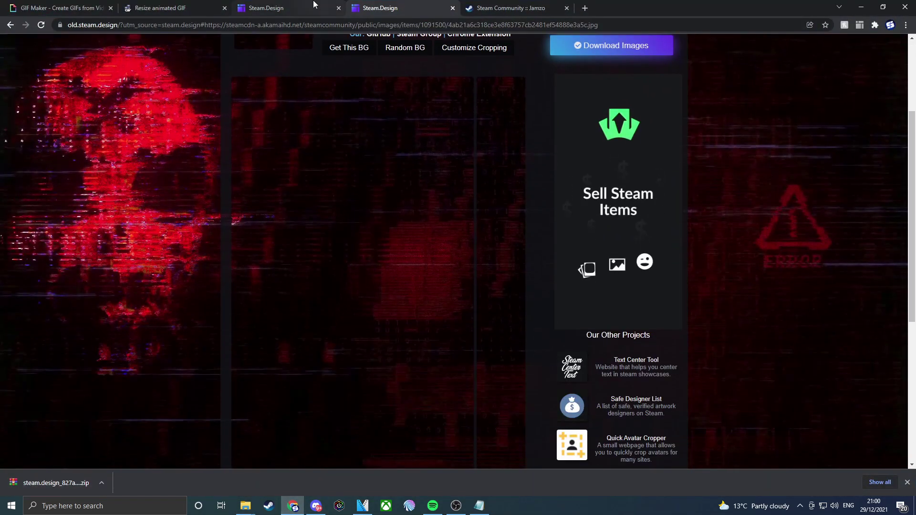
{"action": "left_click", "coordinate": [314, 5]}
{"action": "key", "text": "ctrl+shift+Tab"}
{"action": "key", "text": "ctrl+shift+Tab"}
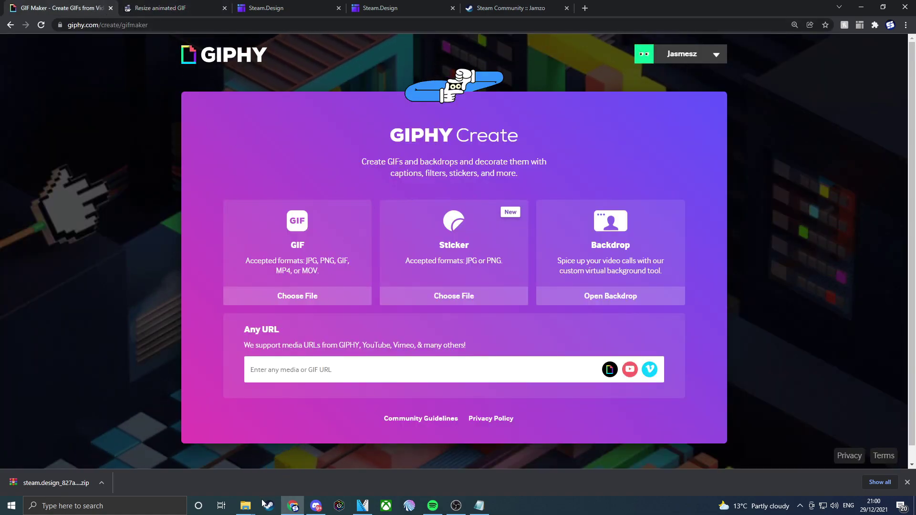
Load the Artwork_Middle image from the desktop folder steam.design_827a1c as the source for a new GIF.
{"action": "left_click", "coordinate": [305, 225]}
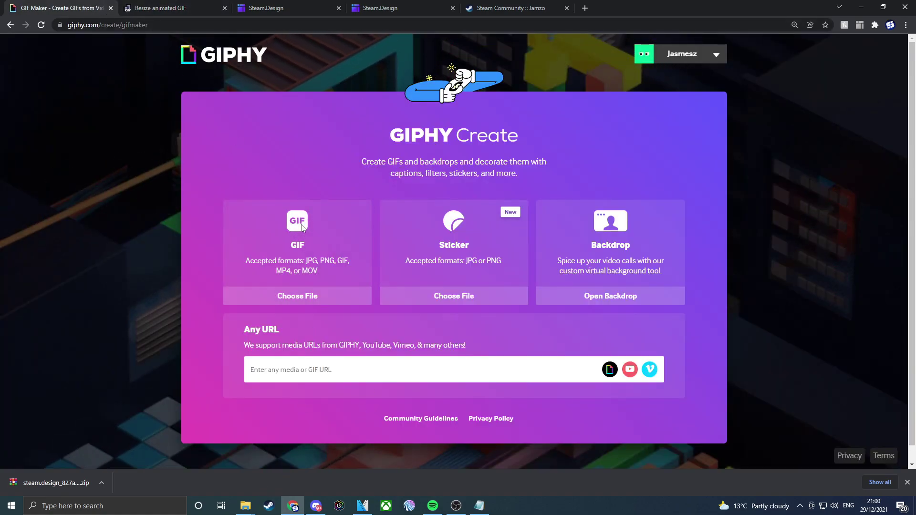
{"action": "left_click", "coordinate": [49, 85]}
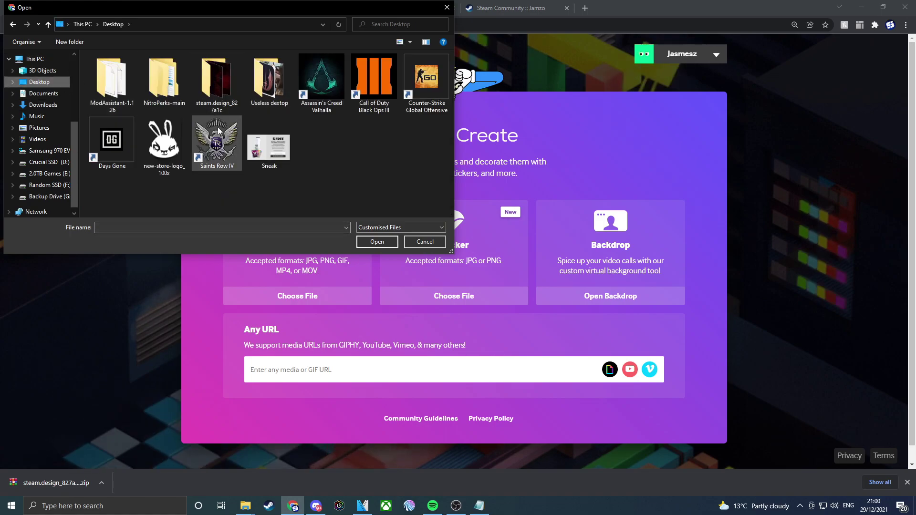
{"action": "double_click", "coordinate": [225, 75]}
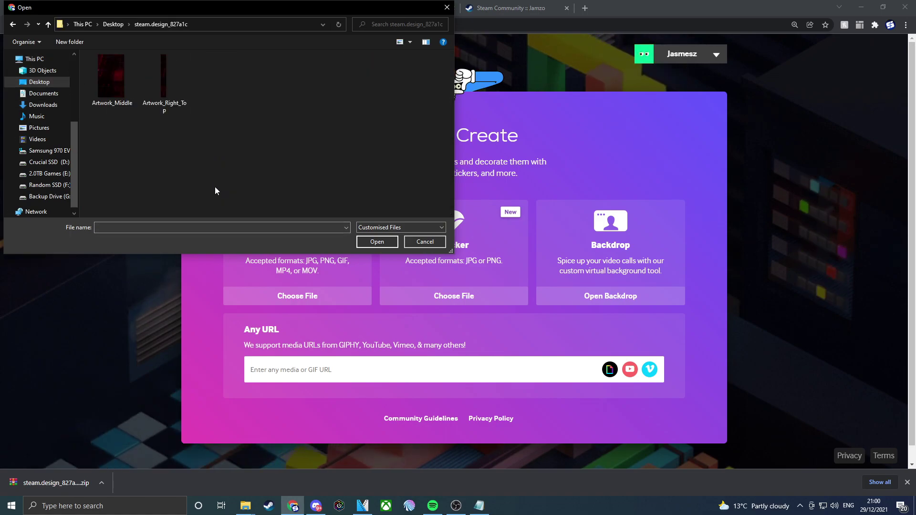
{"action": "left_click", "coordinate": [130, 81]}
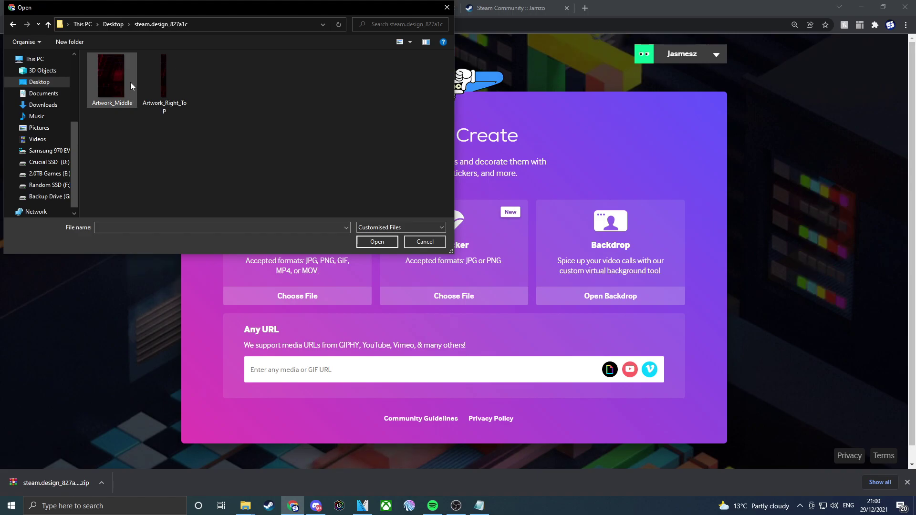
{"action": "left_click", "coordinate": [374, 242]}
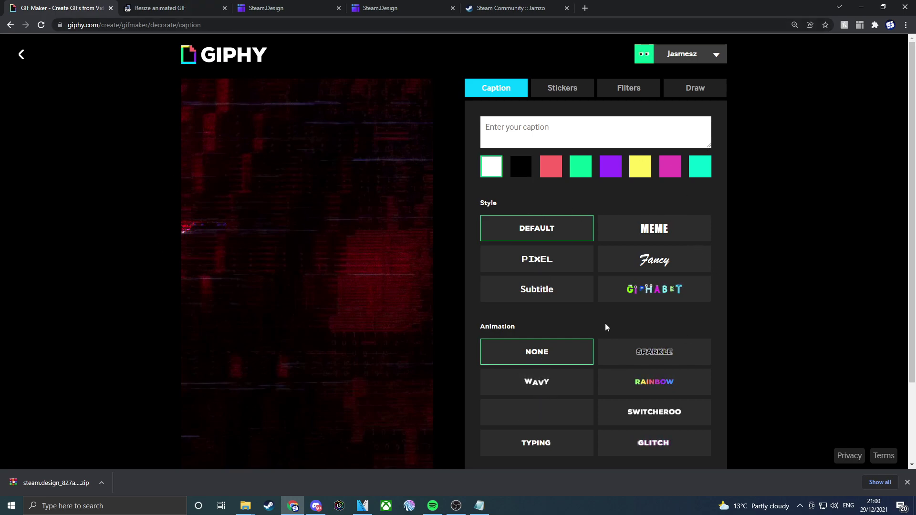
Add the caption "Hello and welcome" with the Typing animation, one word per line, and enlarge it to the artwork's full width.
{"action": "scroll", "coordinate": [588, 310], "scroll_direction": "down", "scroll_amount": 2}
{"action": "scroll", "coordinate": [571, 344], "scroll_direction": "up", "scroll_amount": 2}
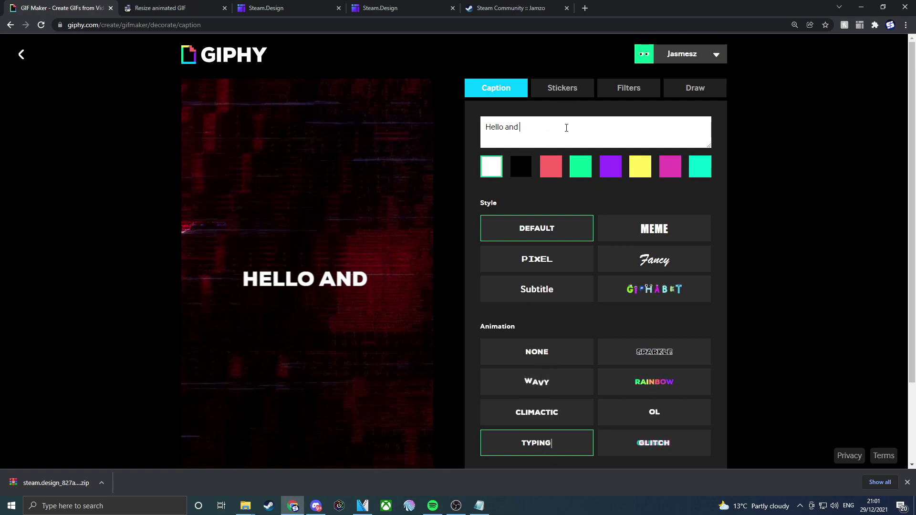
{"action": "type", "text": "welc"}
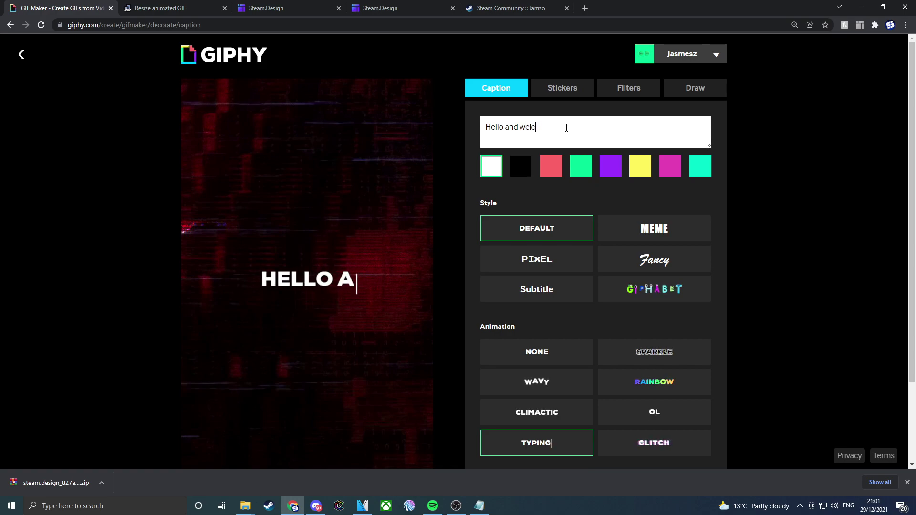
{"action": "type", "text": "ome"}
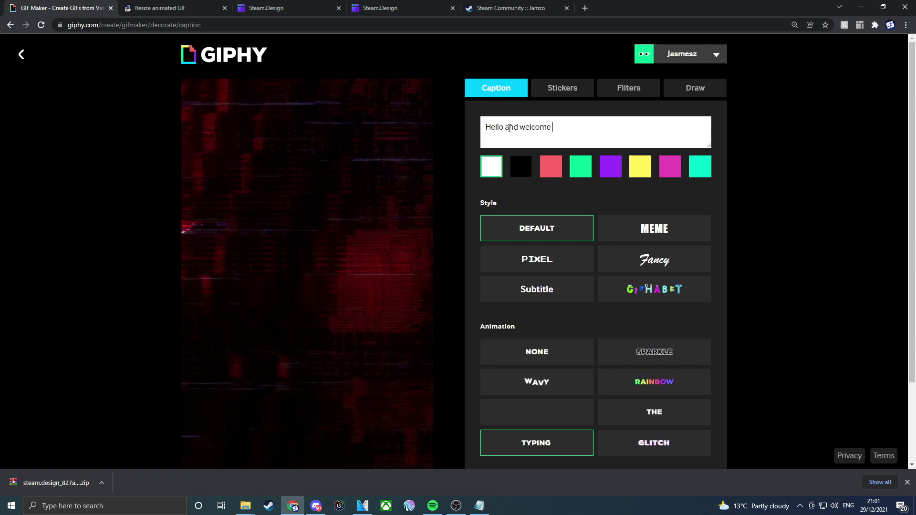
{"action": "key", "text": "Return"}
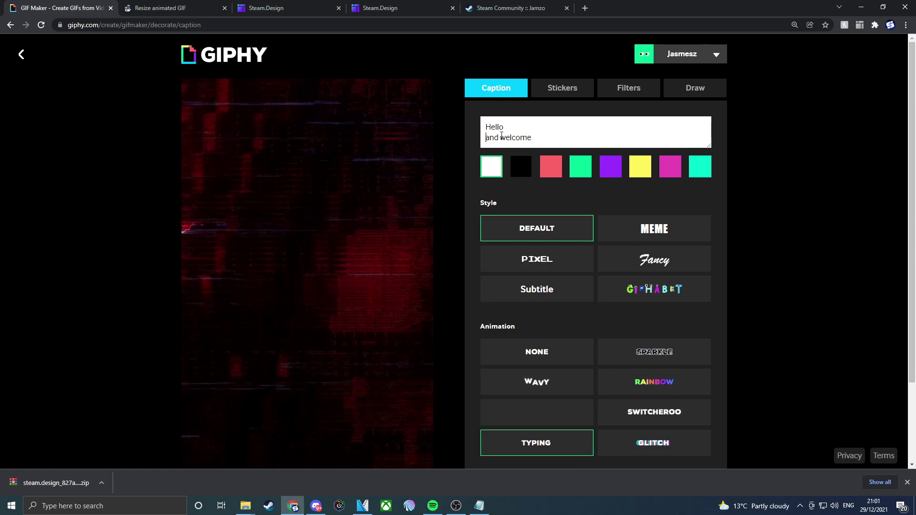
{"action": "key", "text": "Return"}
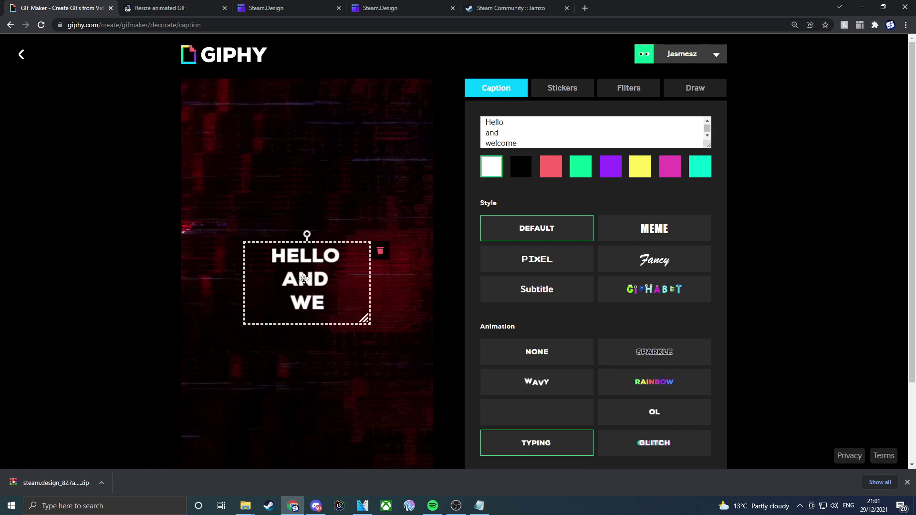
{"action": "left_click_drag", "start_coordinate": [364, 317], "coordinate": [425, 367]}
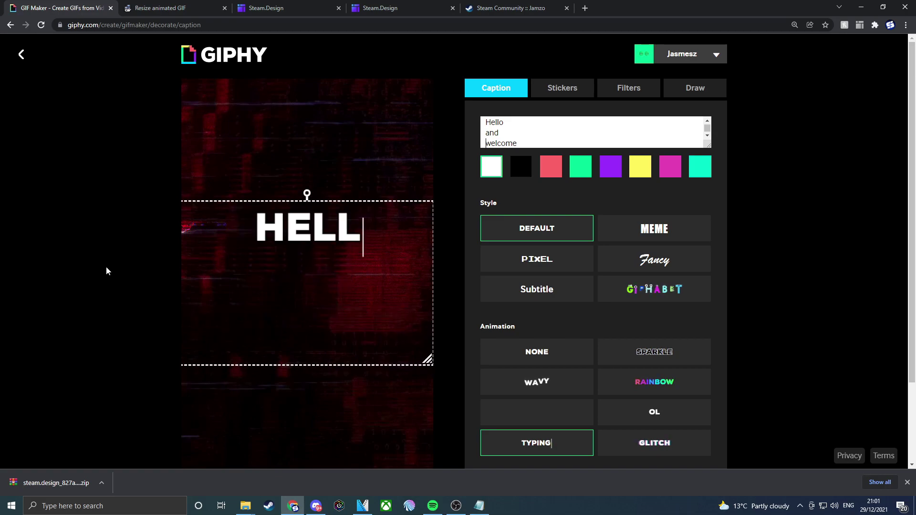
Look through the sticker and filter options for the GIF, and return to the caption settings.
{"action": "left_click", "coordinate": [558, 90]}
{"action": "left_click", "coordinate": [629, 88]}
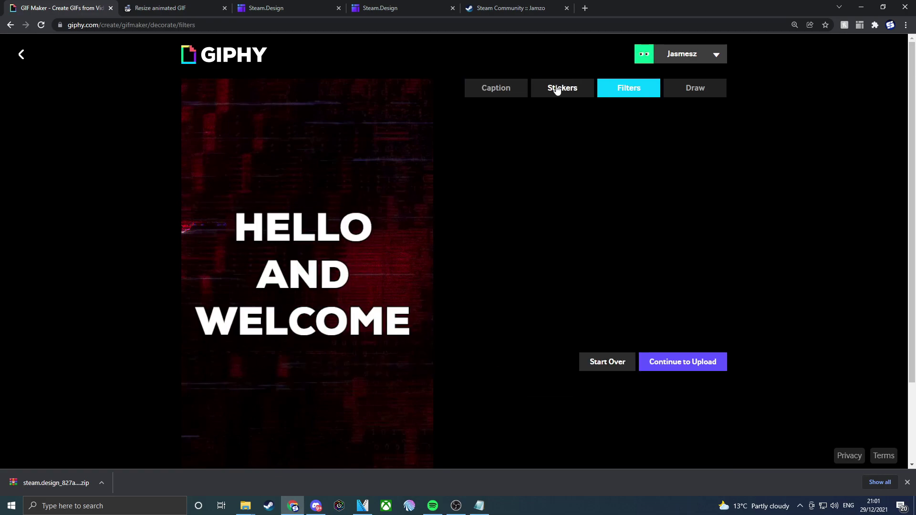
{"action": "left_click", "coordinate": [565, 91]}
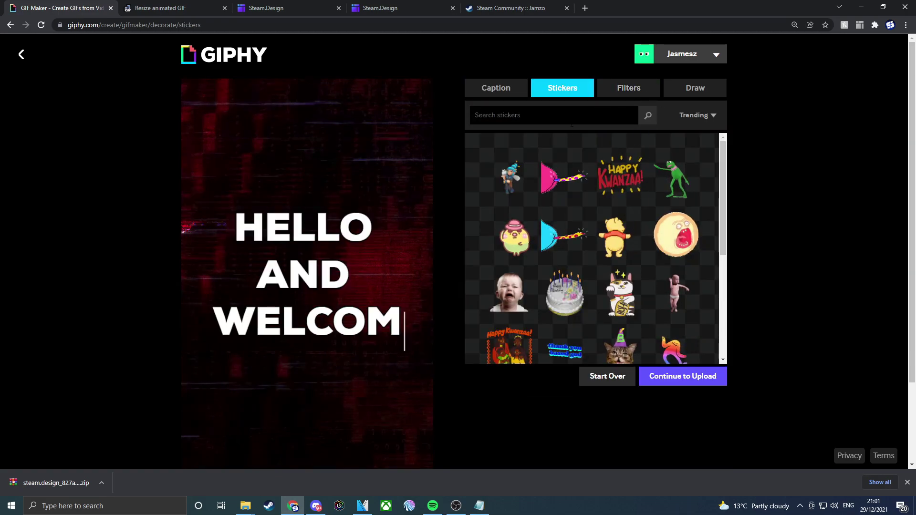
{"action": "left_click", "coordinate": [495, 97]}
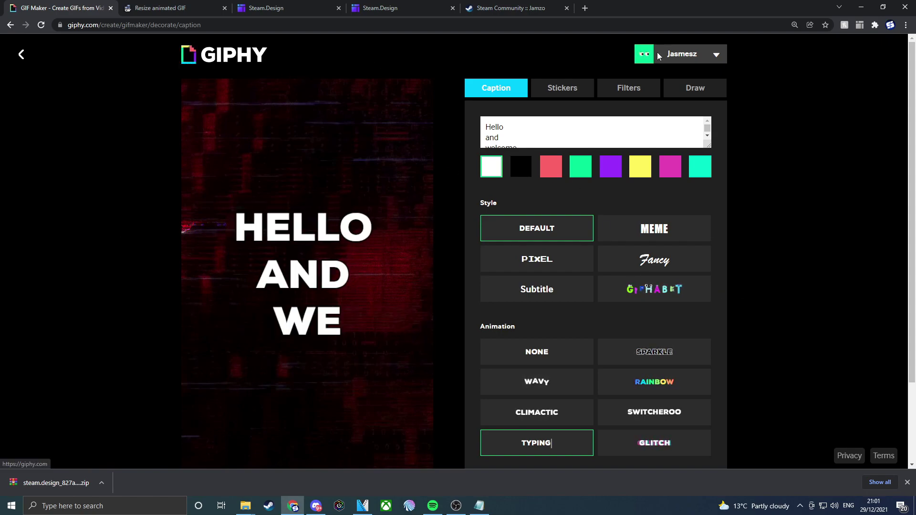
Upload the captioned GIF to GIPHY as public without a source or tags, and copy its GIF link.
{"action": "mouse_move", "coordinate": [722, 61]}
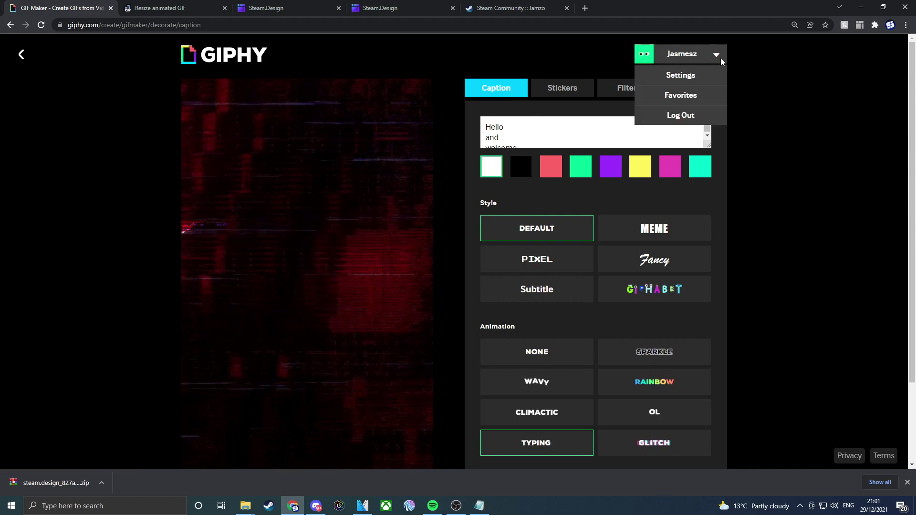
{"action": "scroll", "coordinate": [668, 409], "scroll_direction": "down", "scroll_amount": 3}
{"action": "left_click", "coordinate": [669, 410]}
{"action": "scroll", "coordinate": [574, 194], "scroll_direction": "up", "scroll_amount": 3}
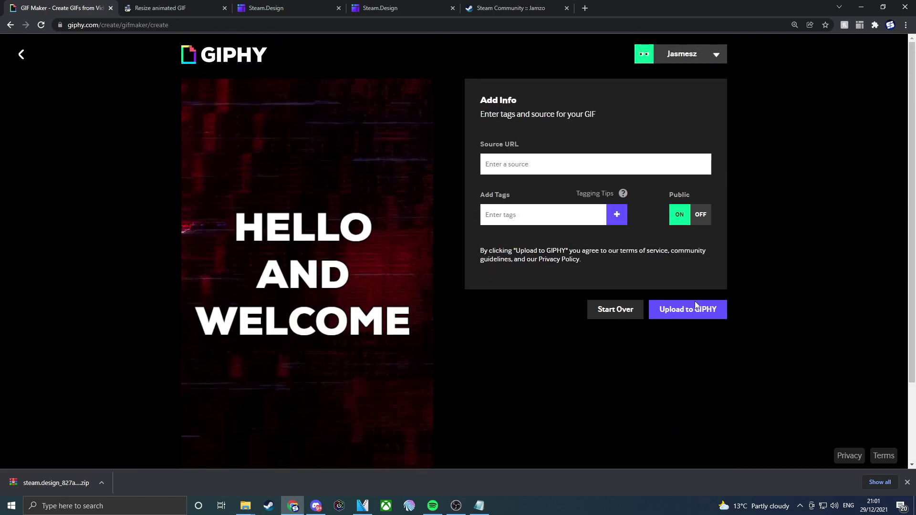
{"action": "left_click", "coordinate": [695, 305]}
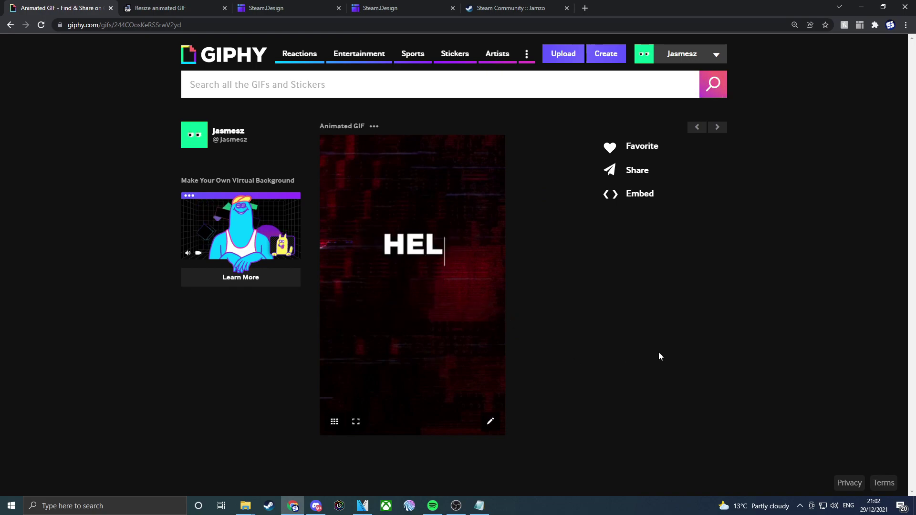
{"action": "left_click", "coordinate": [637, 171]}
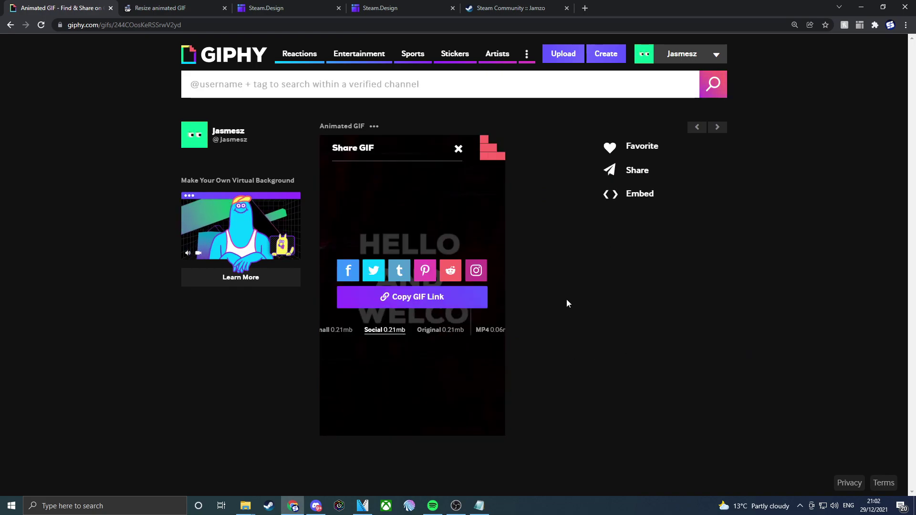
{"action": "left_click", "coordinate": [429, 298]}
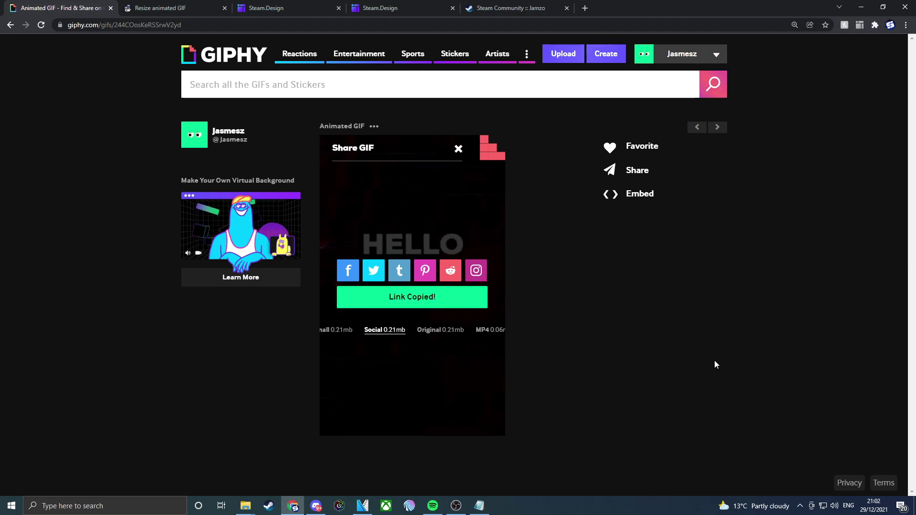
Switch to the ezgif.com resizer and load the captioned GIF from the copied GIPHY link.
{"action": "left_click", "coordinate": [160, 7]}
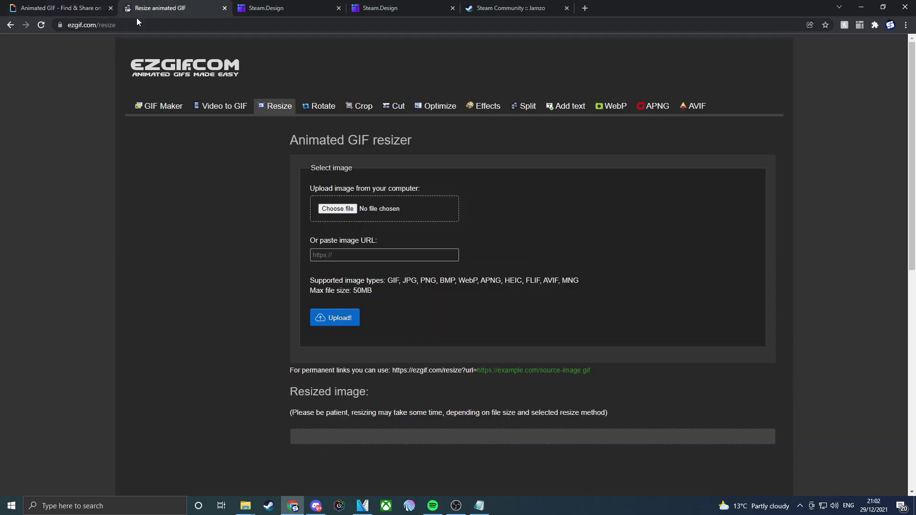
{"action": "left_click", "coordinate": [370, 254]}
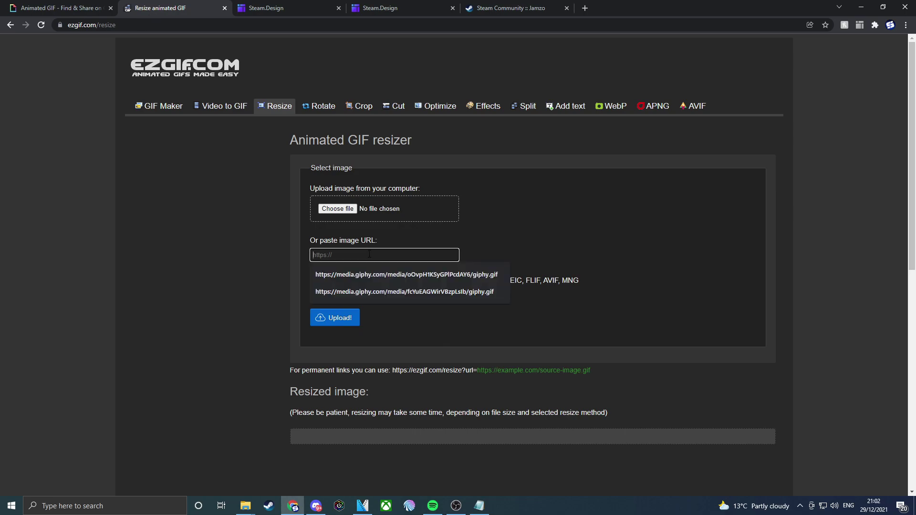
{"action": "key", "text": "ctrl+v"}
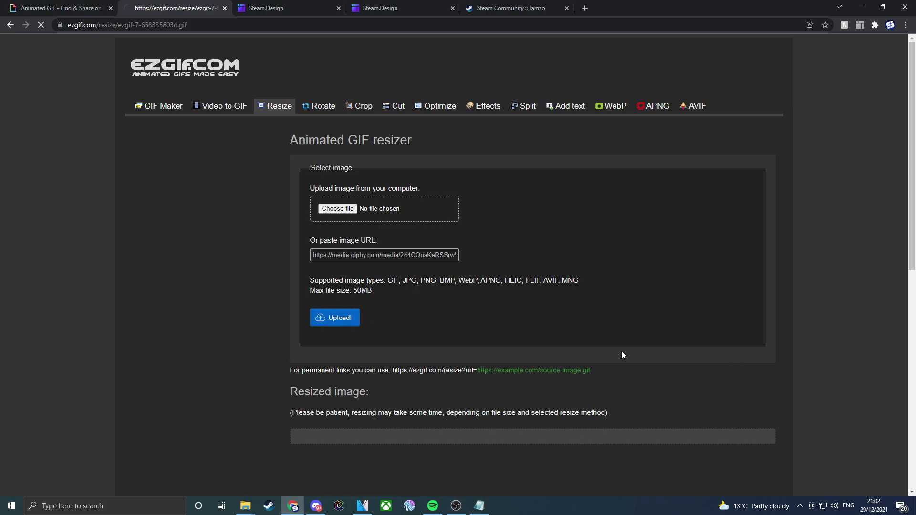
Resize the GIF to a height of 1200 px with automatic width, and download the result.
{"action": "scroll", "coordinate": [289, 296], "scroll_direction": "down", "scroll_amount": 4}
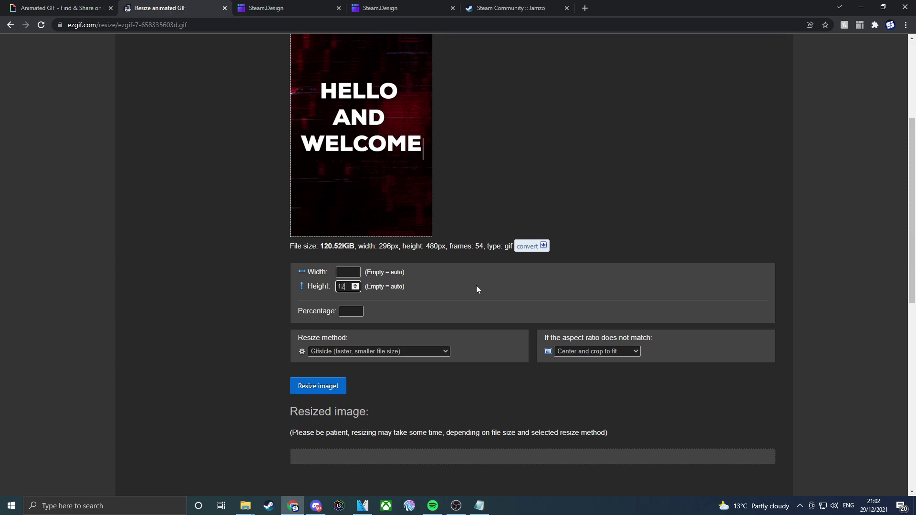
{"action": "type", "text": "1240"}
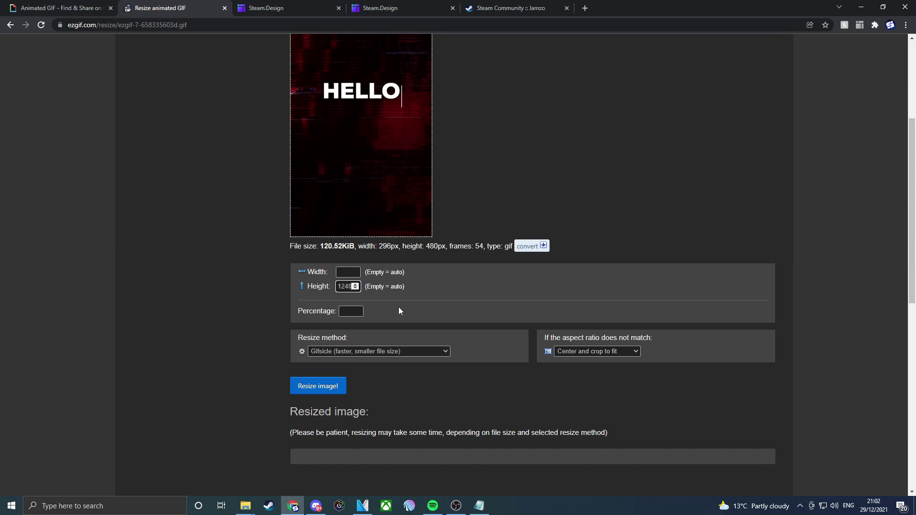
{"action": "left_click", "coordinate": [316, 390]}
{"action": "scroll", "coordinate": [196, 388], "scroll_direction": "down", "scroll_amount": 15}
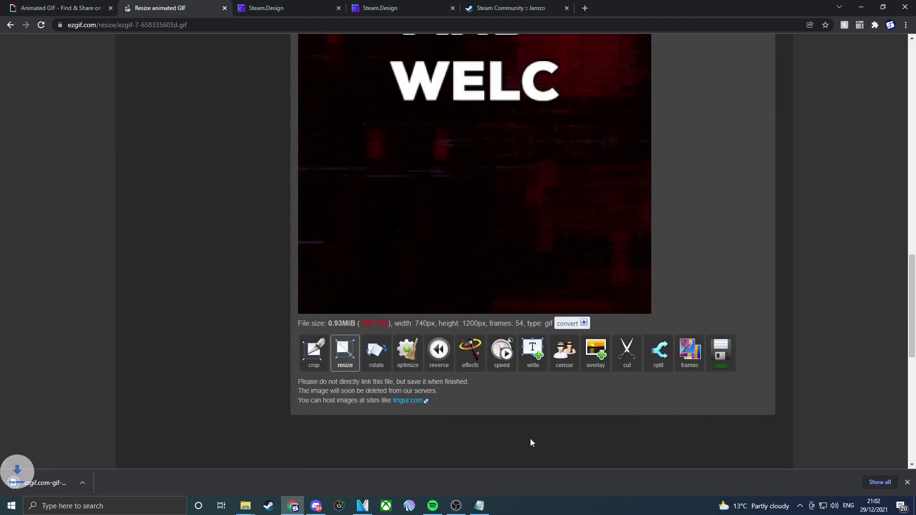
Show the downloaded GIF's folder, and return to the browser.
{"action": "left_click", "coordinate": [109, 482]}
{"action": "left_click", "coordinate": [145, 451]}
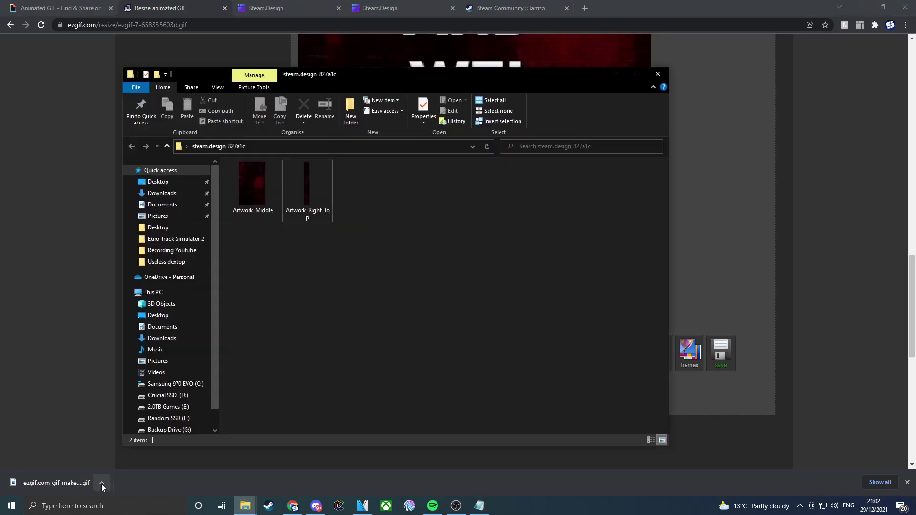
{"action": "left_click", "coordinate": [98, 245]}
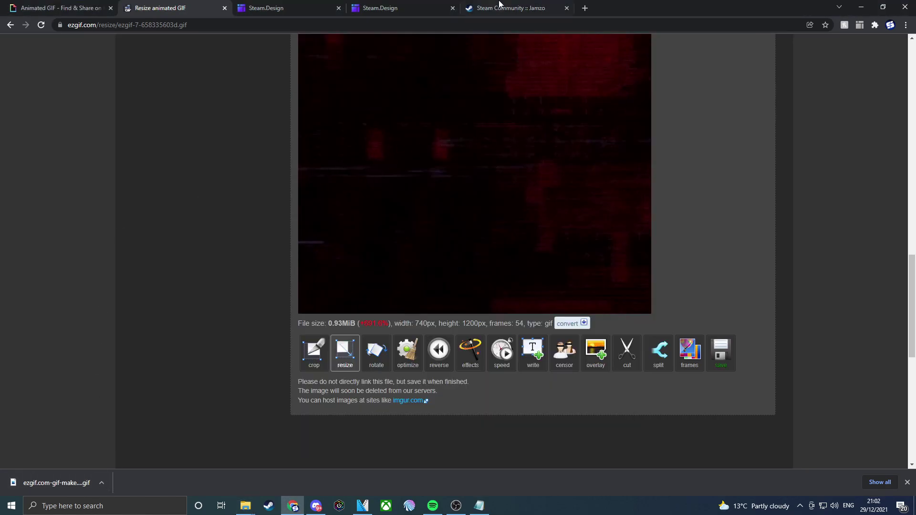
Switch to the Steam Community artwork page and start an artwork upload that is not game specific.
{"action": "left_click", "coordinate": [499, 5]}
{"action": "scroll", "coordinate": [599, 296], "scroll_direction": "down", "scroll_amount": 2}
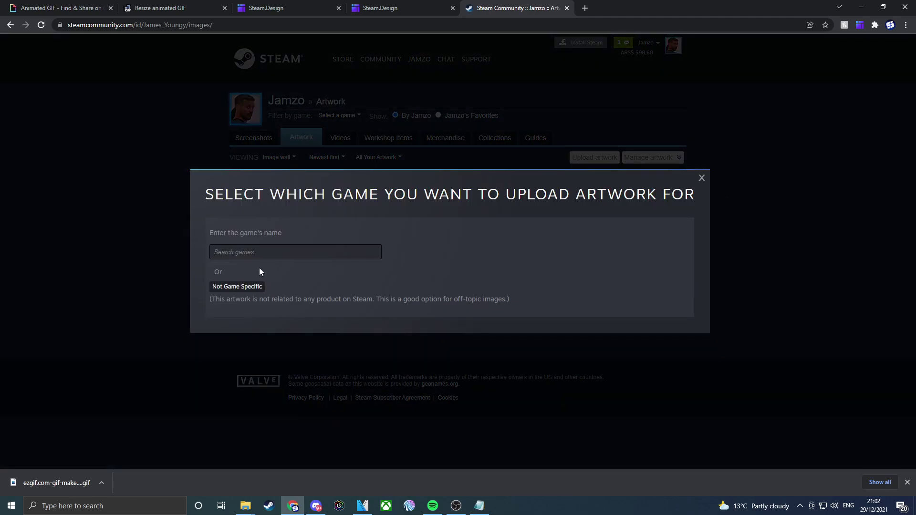
{"action": "left_click", "coordinate": [237, 287]}
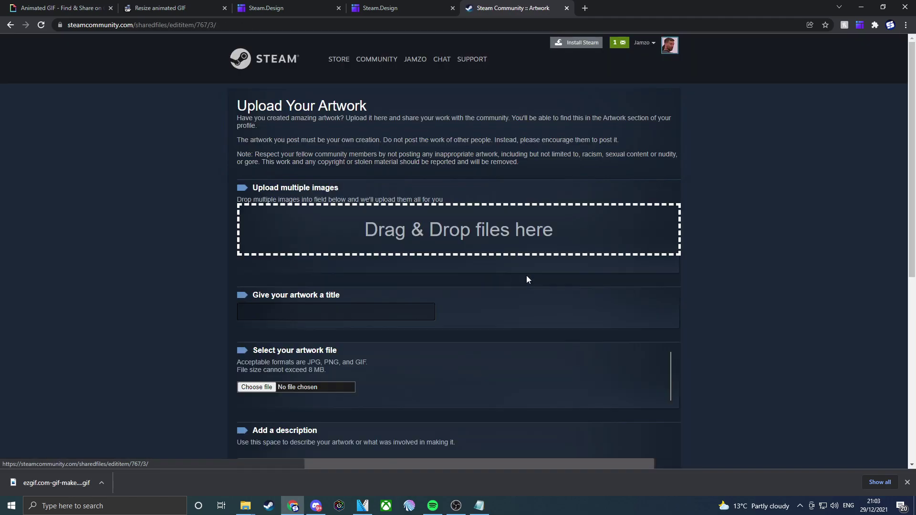
Choose ezgif.com-gif-maker (3) from the Downloads folder as the artwork file.
{"action": "left_click", "coordinate": [260, 387]}
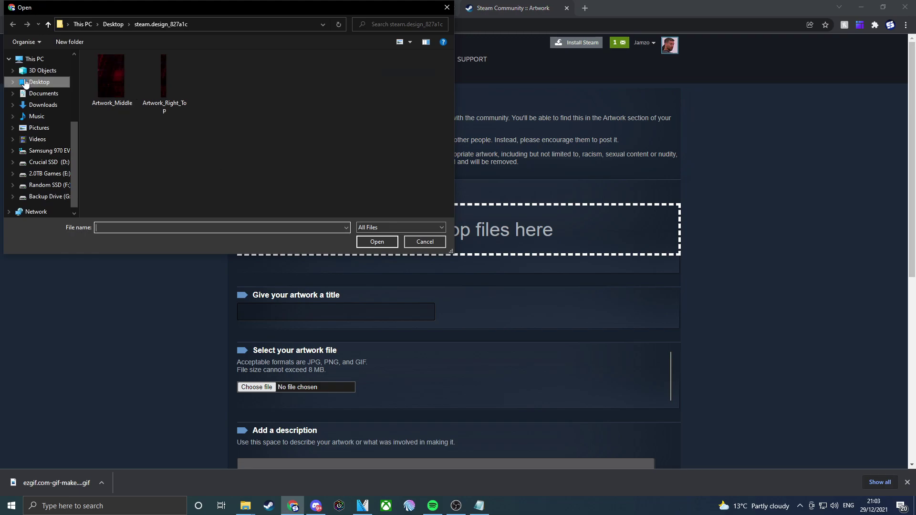
{"action": "left_click", "coordinate": [41, 106]}
{"action": "left_click", "coordinate": [132, 84]}
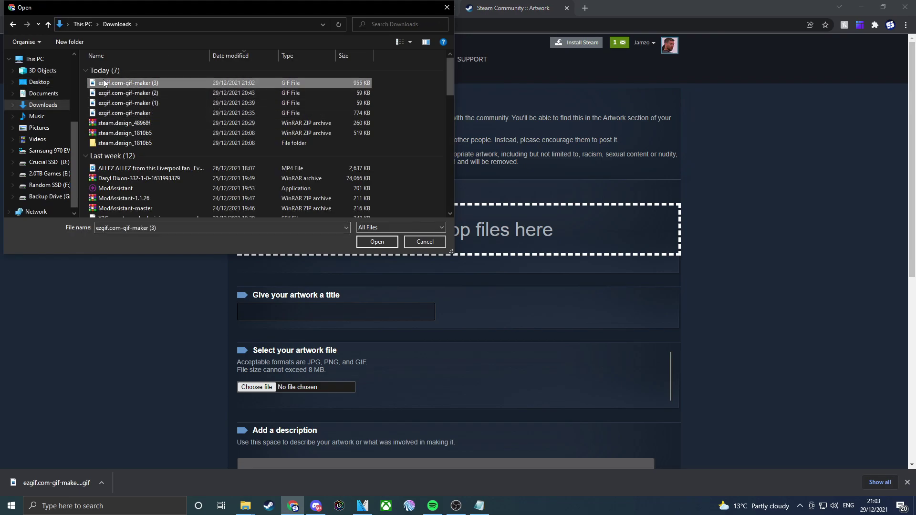
{"action": "left_click", "coordinate": [377, 242]}
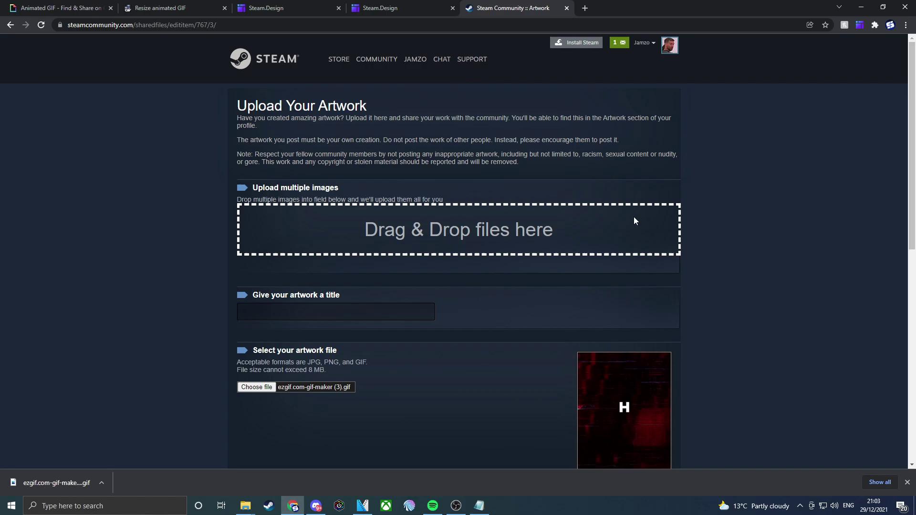
Title the artwork "profile" and certify that you created it, with visibility set to Public.
{"action": "scroll", "coordinate": [625, 196], "scroll_direction": "down", "scroll_amount": 5}
{"action": "scroll", "coordinate": [292, 263], "scroll_direction": "up", "scroll_amount": 5}
{"action": "left_click", "coordinate": [292, 262]}
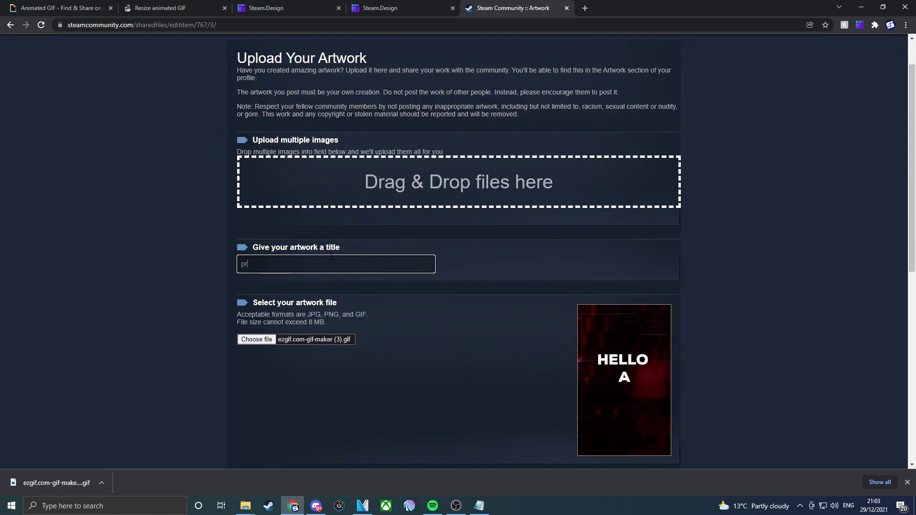
{"action": "type", "text": "pr"}
{"action": "scroll", "coordinate": [331, 256], "scroll_direction": "down", "scroll_amount": 7}
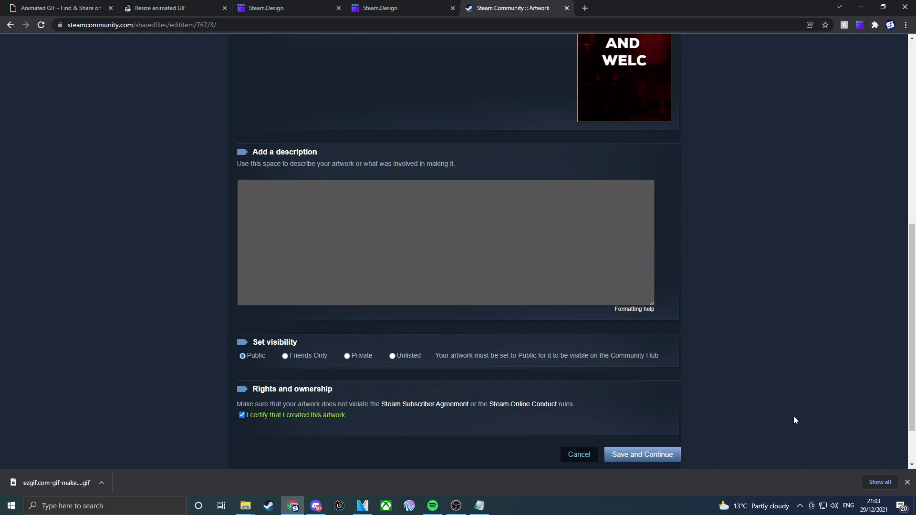
Run the noted console code that sets image_width to 1000 and image_height to 1, and save the artwork.
{"action": "key", "text": "F12"}
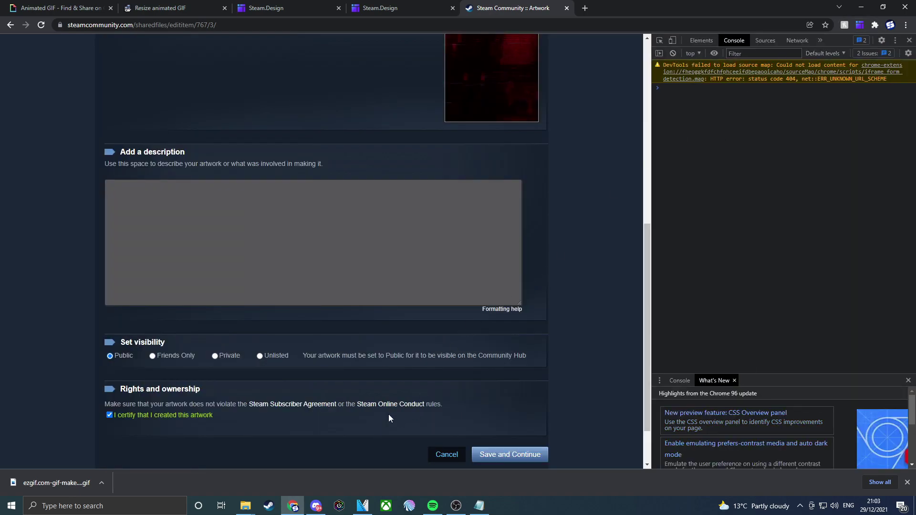
{"action": "left_click", "coordinate": [487, 510]}
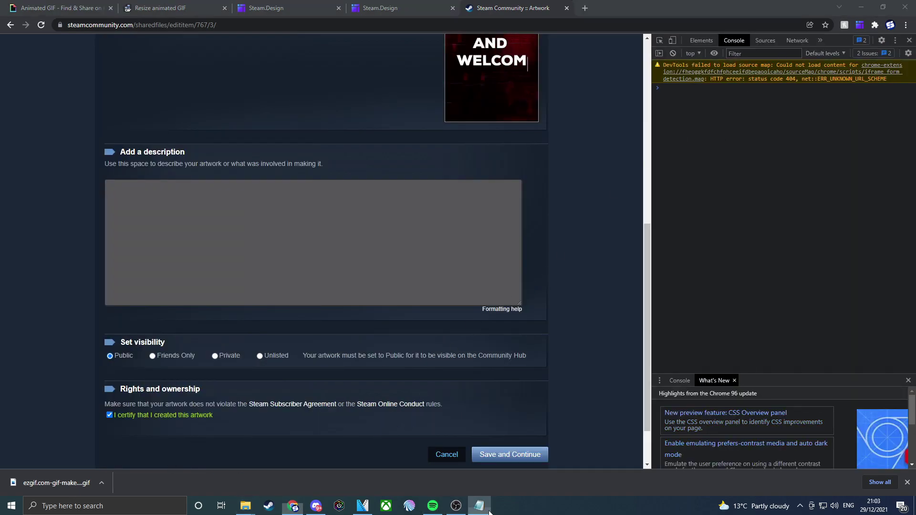
{"action": "left_click", "coordinate": [833, 121]}
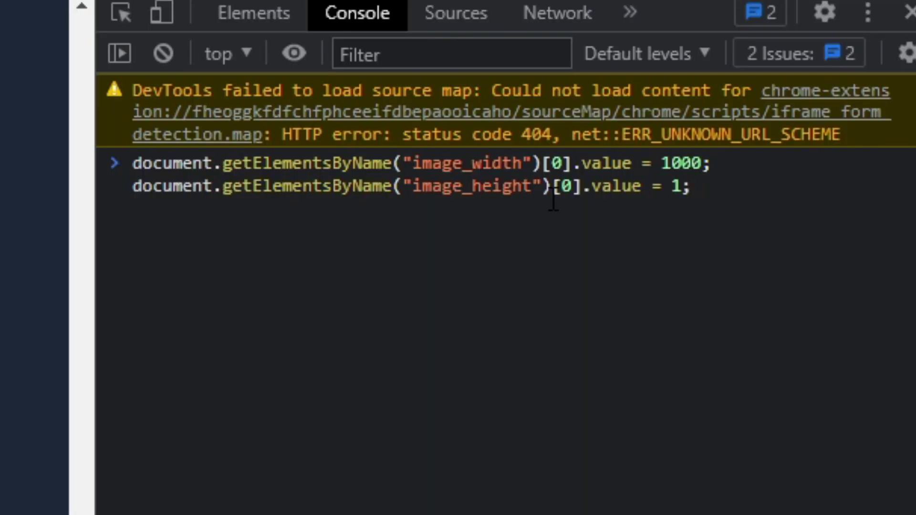
{"action": "key", "text": "Return"}
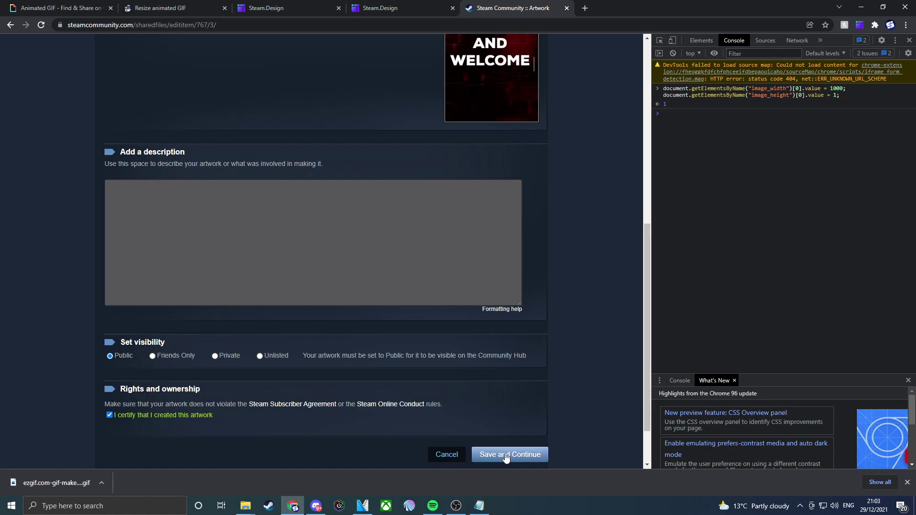
{"action": "left_click", "coordinate": [504, 458]}
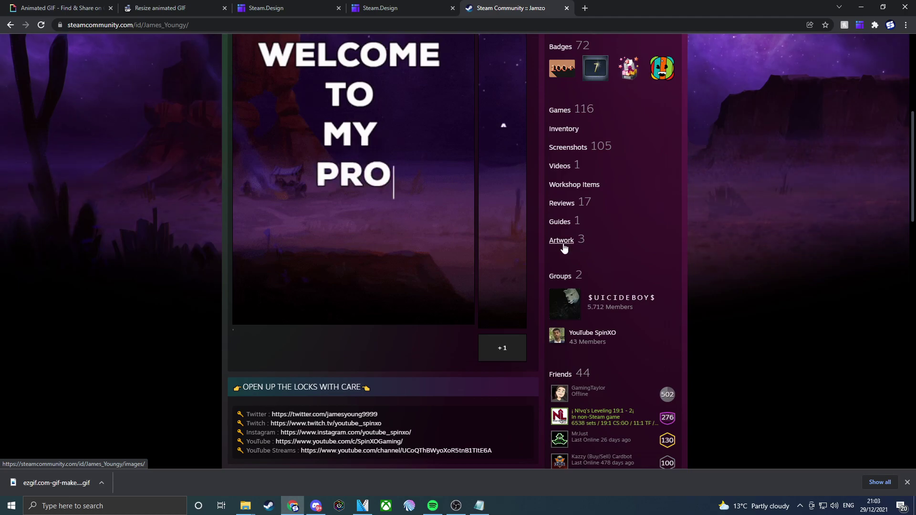
Open the profile's Featured Showcase settings and keep Artwork Showcase as the first showcase type.
{"action": "scroll", "coordinate": [639, 289], "scroll_direction": "up", "scroll_amount": 5}
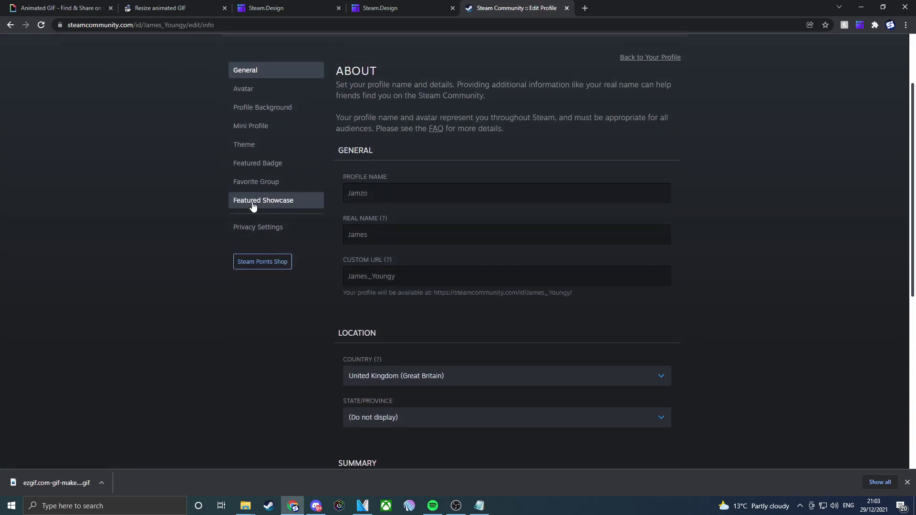
{"action": "left_click", "coordinate": [252, 204]}
{"action": "left_click", "coordinate": [499, 121]}
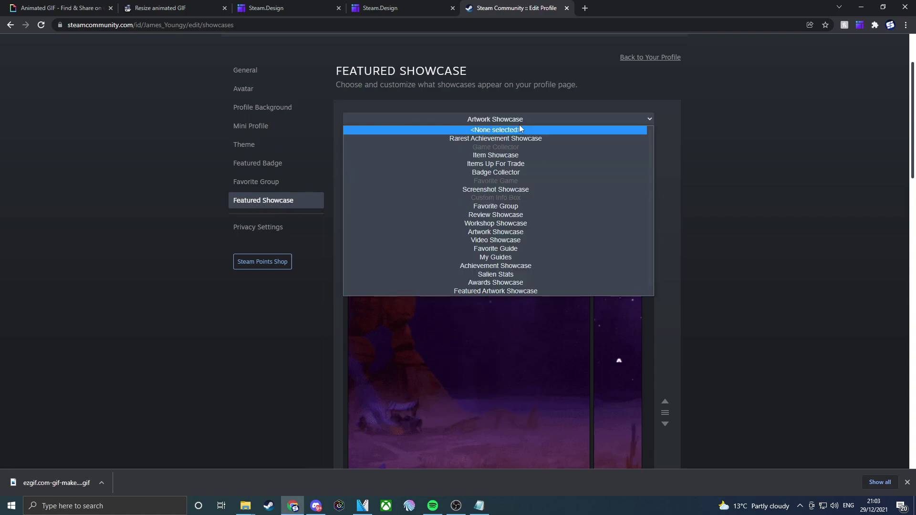
{"action": "left_click", "coordinate": [501, 125]}
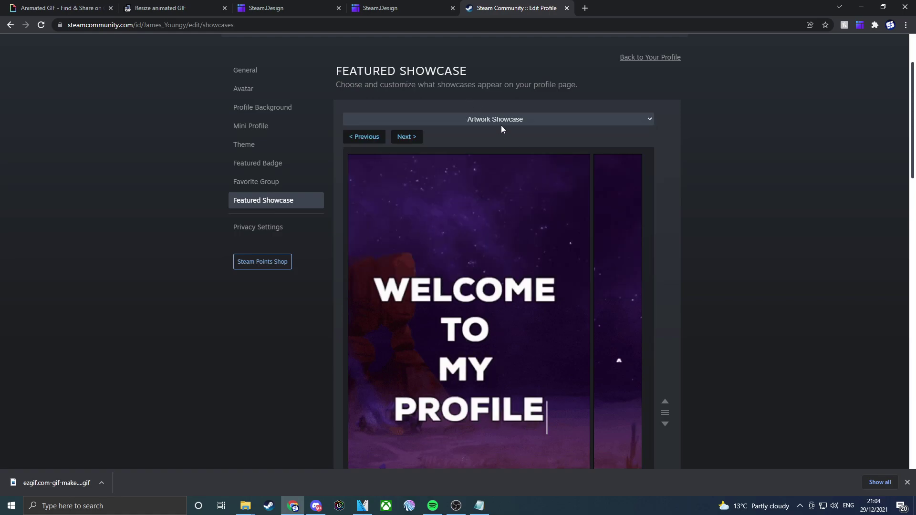
Replace the main image of the Artwork Showcase with the uploaded "profile" artwork, and save the showcase.
{"action": "left_click", "coordinate": [469, 163]}
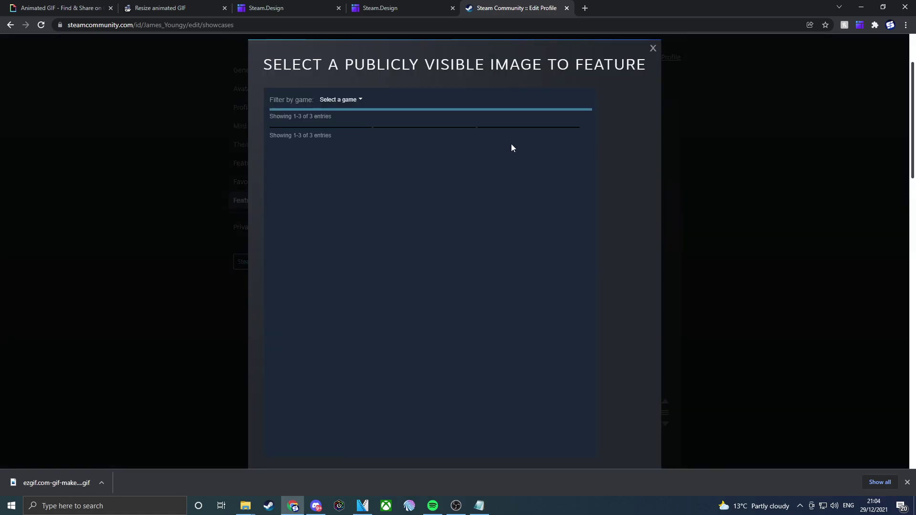
{"action": "left_click", "coordinate": [290, 129]}
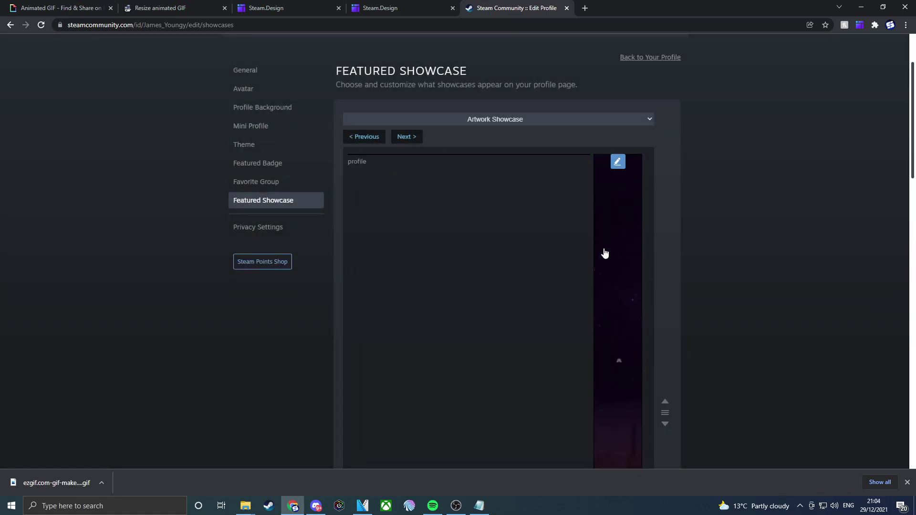
{"action": "scroll", "coordinate": [333, 219], "scroll_direction": "down", "scroll_amount": 20}
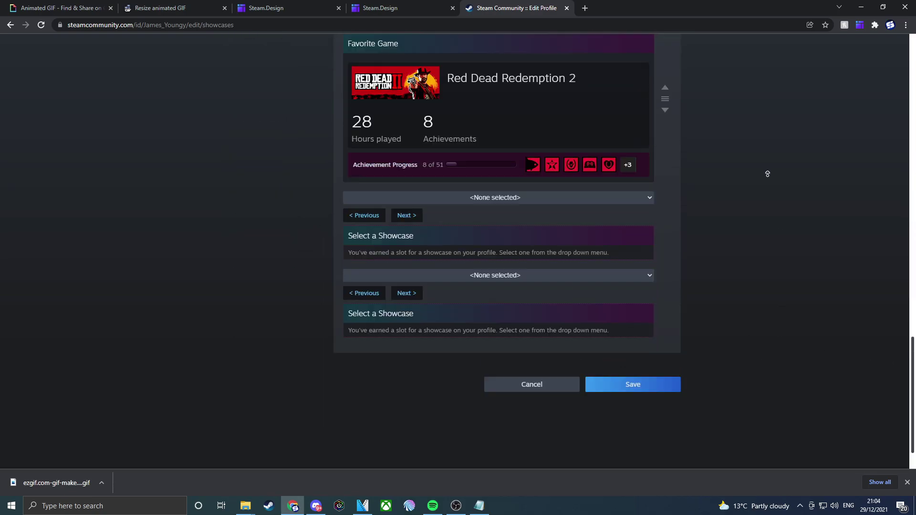
{"action": "left_click", "coordinate": [632, 335]}
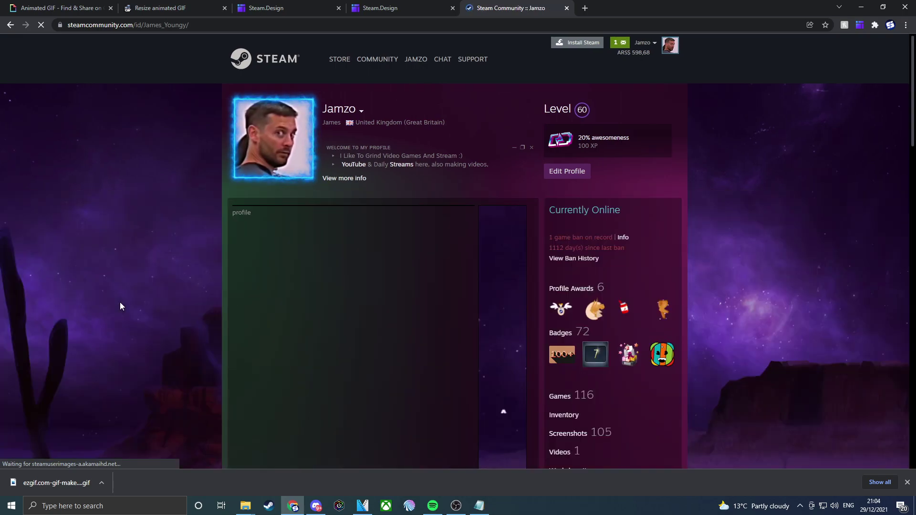
{"action": "scroll", "coordinate": [99, 259], "scroll_direction": "down", "scroll_amount": 1}
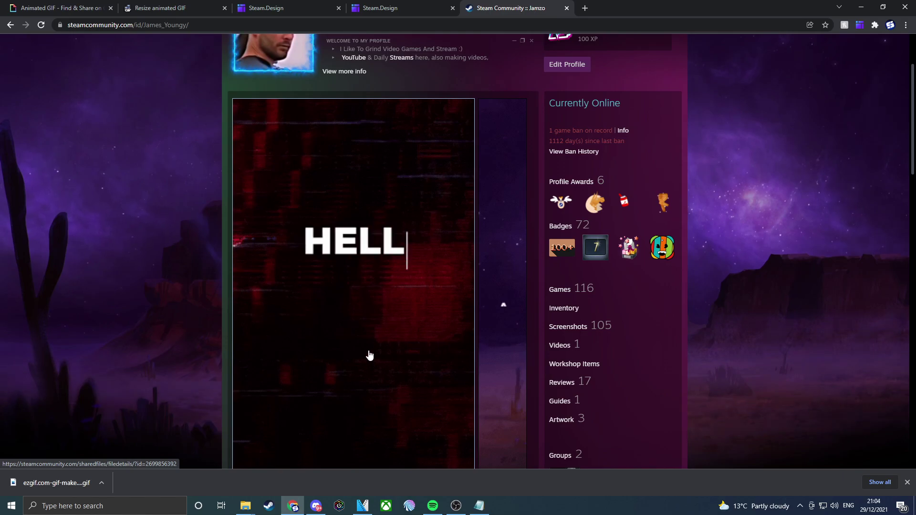
Change the profile background to the red glitch background with the skull, and save it.
{"action": "scroll", "coordinate": [370, 355], "scroll_direction": "up", "scroll_amount": 3}
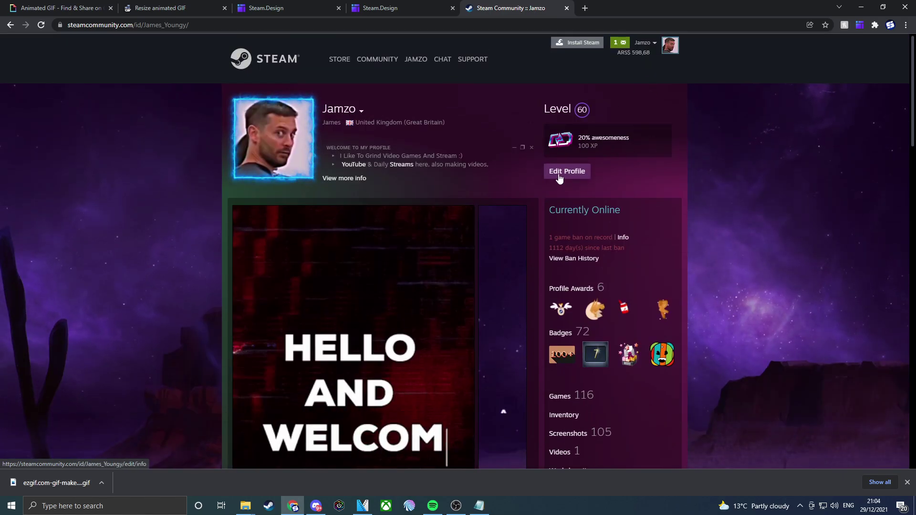
{"action": "left_click", "coordinate": [560, 177]}
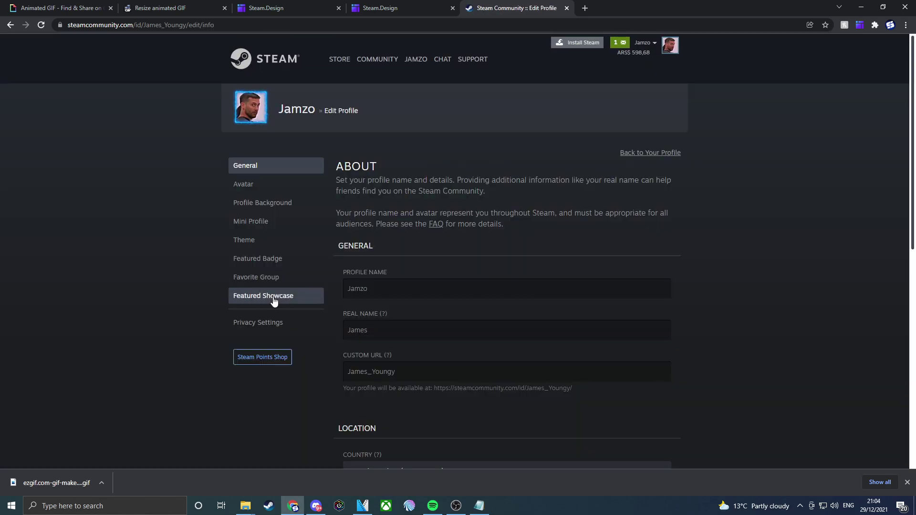
{"action": "left_click", "coordinate": [273, 297]}
{"action": "left_click", "coordinate": [280, 203]}
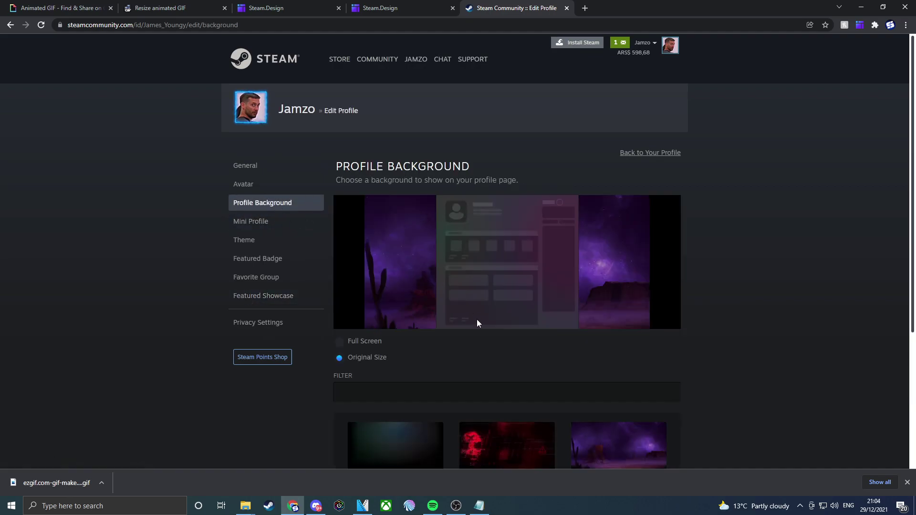
{"action": "scroll", "coordinate": [476, 323], "scroll_direction": "down", "scroll_amount": 3}
{"action": "left_click", "coordinate": [528, 287]}
{"action": "left_click", "coordinate": [660, 384]}
{"action": "scroll", "coordinate": [709, 161], "scroll_direction": "up", "scroll_amount": 3}
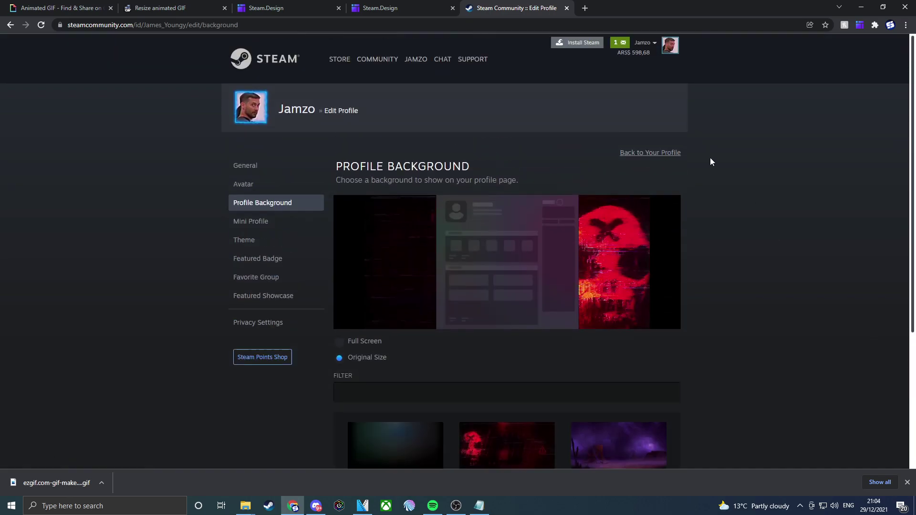
Open the profile page and examine how the animated artwork matches the new background.
{"action": "left_click", "coordinate": [670, 44]}
{"action": "scroll", "coordinate": [332, 217], "scroll_direction": "down", "scroll_amount": 2}
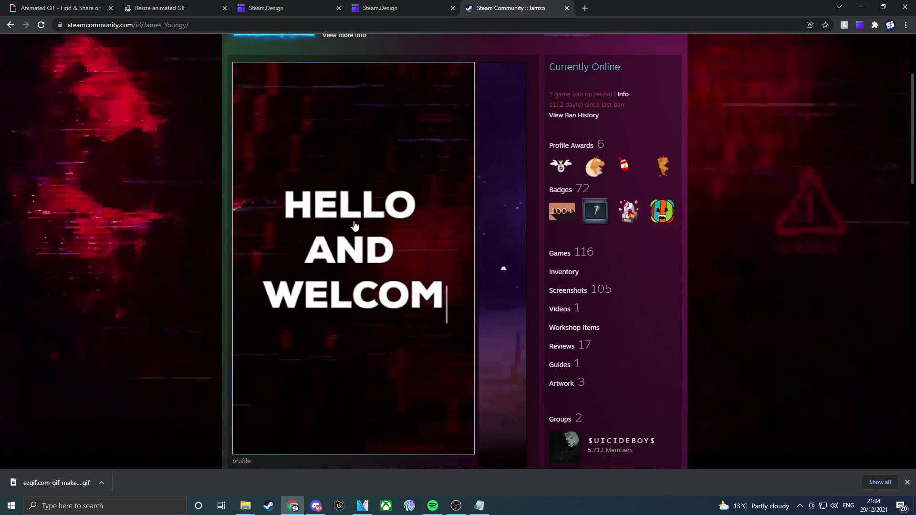
{"action": "scroll", "coordinate": [364, 298], "scroll_direction": "up", "scroll_amount": 2}
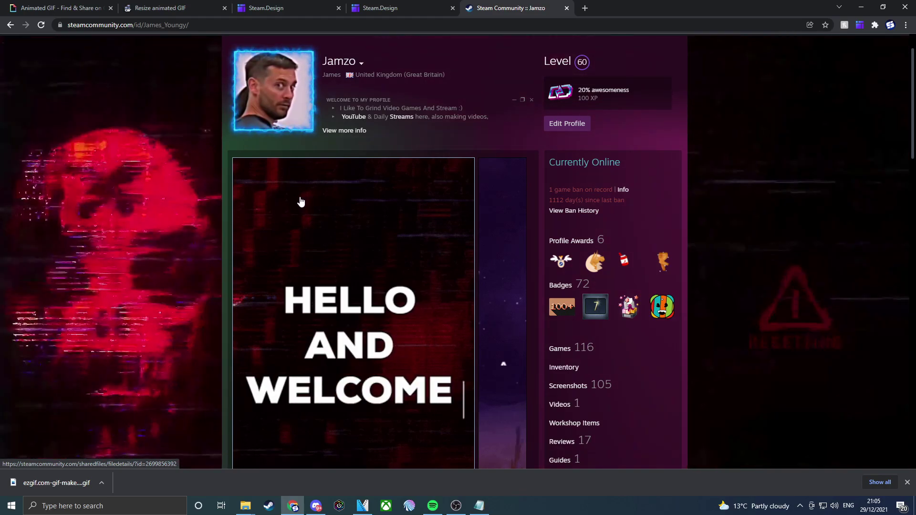
{"action": "scroll", "coordinate": [274, 217], "scroll_direction": "down", "scroll_amount": 2}
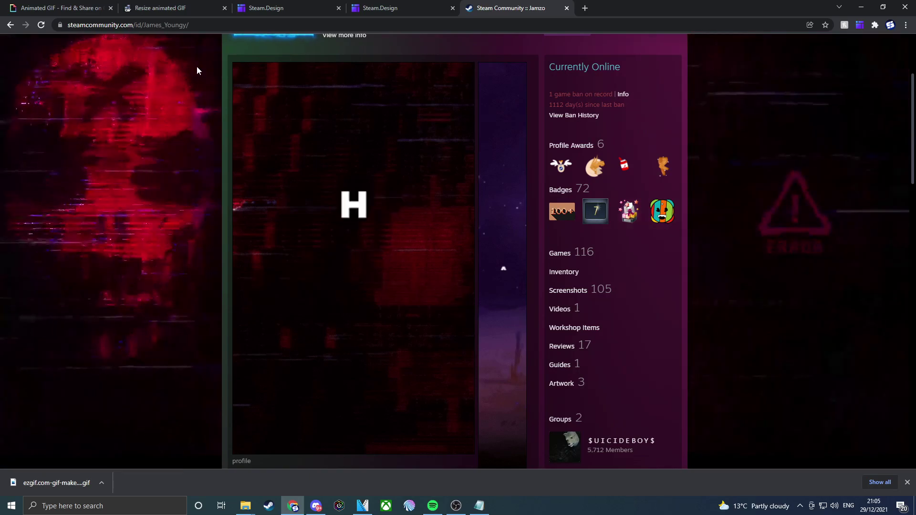
Revisit the GIF's share page on GIPHY, and review the resize settings and resized image on ezgif.
{"action": "left_click", "coordinate": [66, 7]}
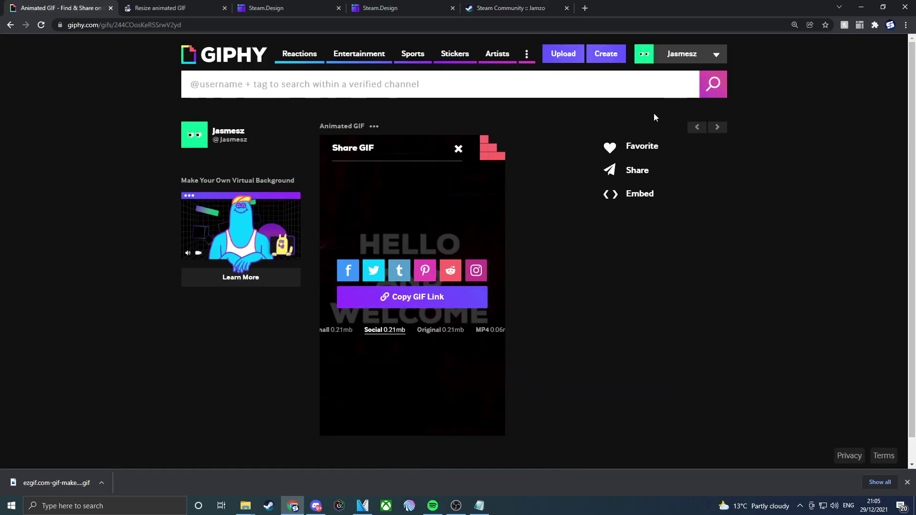
{"action": "left_click", "coordinate": [167, 5]}
{"action": "scroll", "coordinate": [362, 129], "scroll_direction": "up", "scroll_amount": 10}
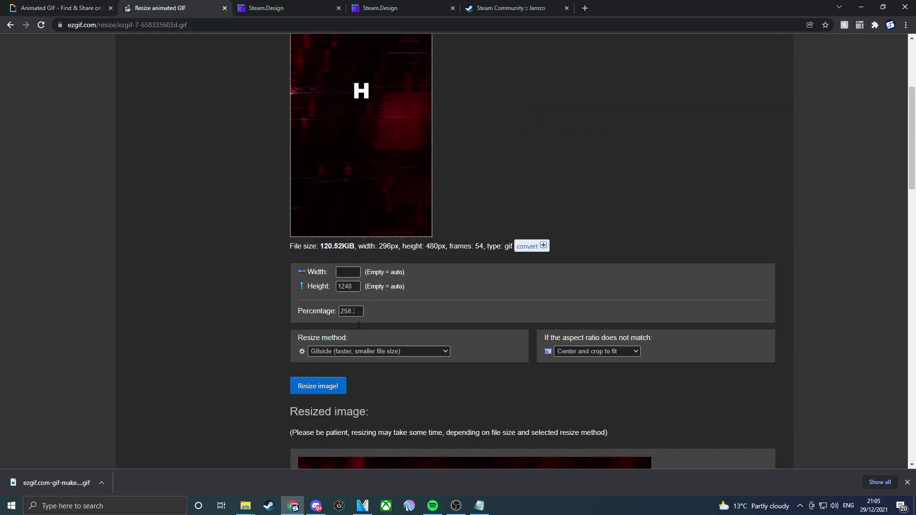
{"action": "scroll", "coordinate": [338, 152], "scroll_direction": "up", "scroll_amount": 4}
{"action": "scroll", "coordinate": [340, 201], "scroll_direction": "down", "scroll_amount": 11}
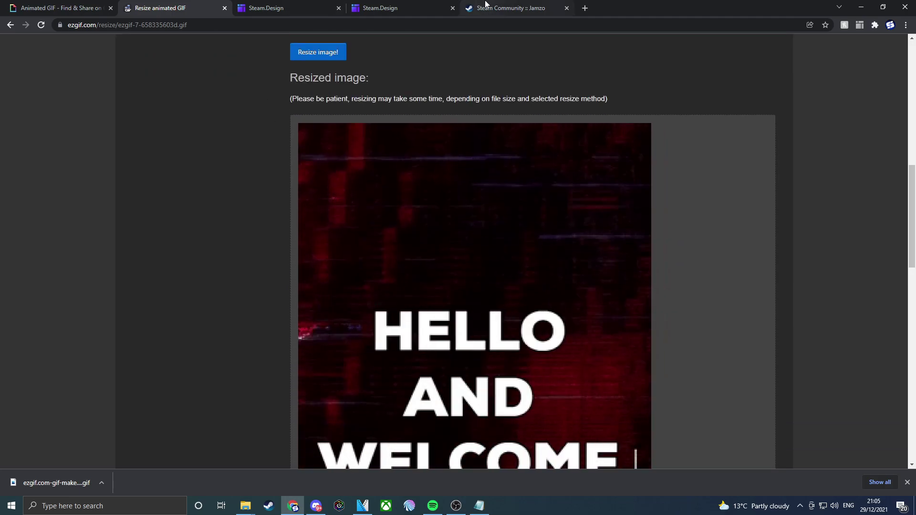
Return to the Steam profile and inspect the finished Artwork Showcase, from its side images up to the profile header.
{"action": "left_click", "coordinate": [525, 7]}
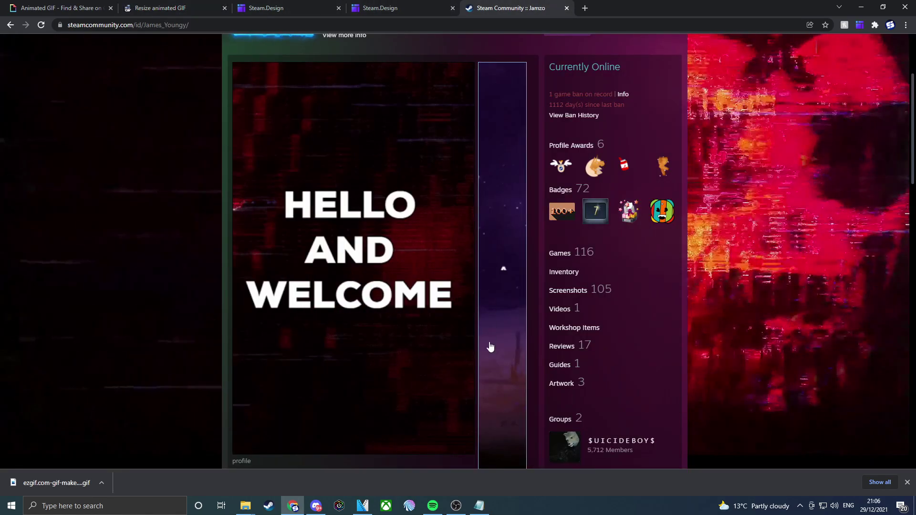
{"action": "scroll", "coordinate": [493, 325], "scroll_direction": "down", "scroll_amount": 2}
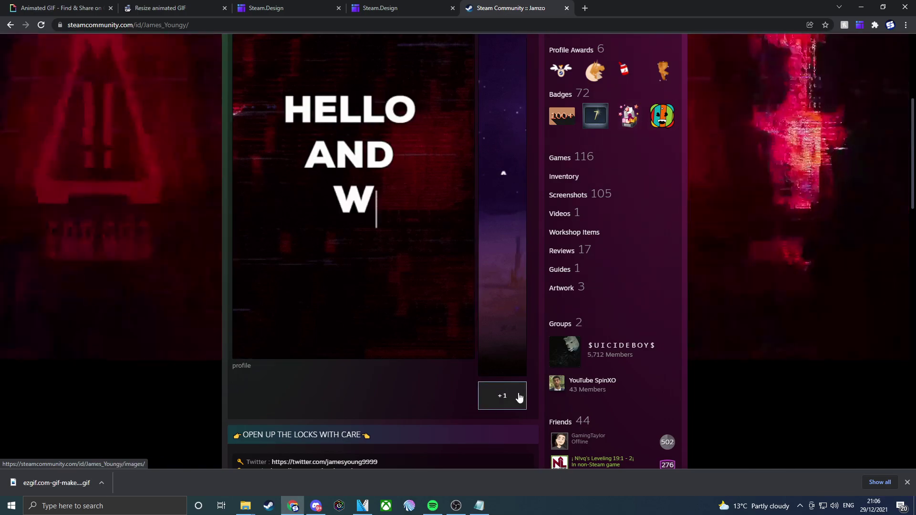
{"action": "scroll", "coordinate": [141, 339], "scroll_direction": "up", "scroll_amount": 2}
{"action": "scroll", "coordinate": [141, 340], "scroll_direction": "up", "scroll_amount": 2}
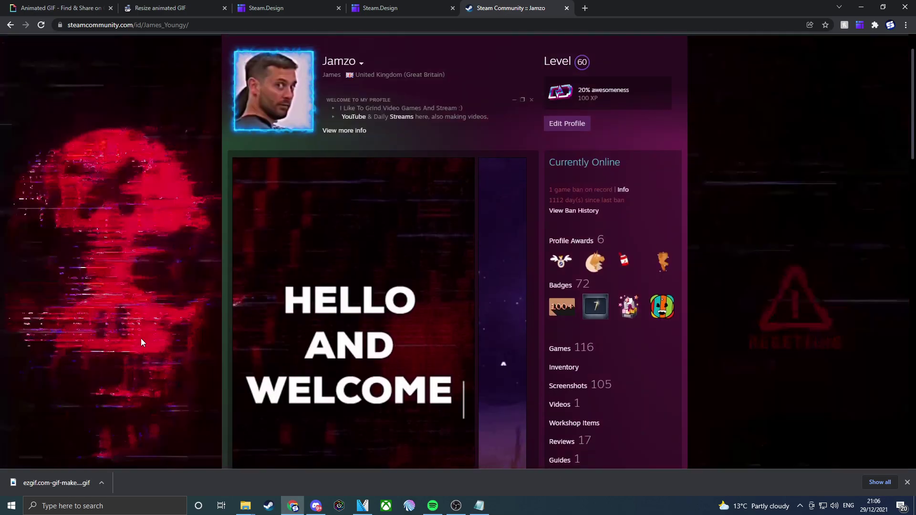